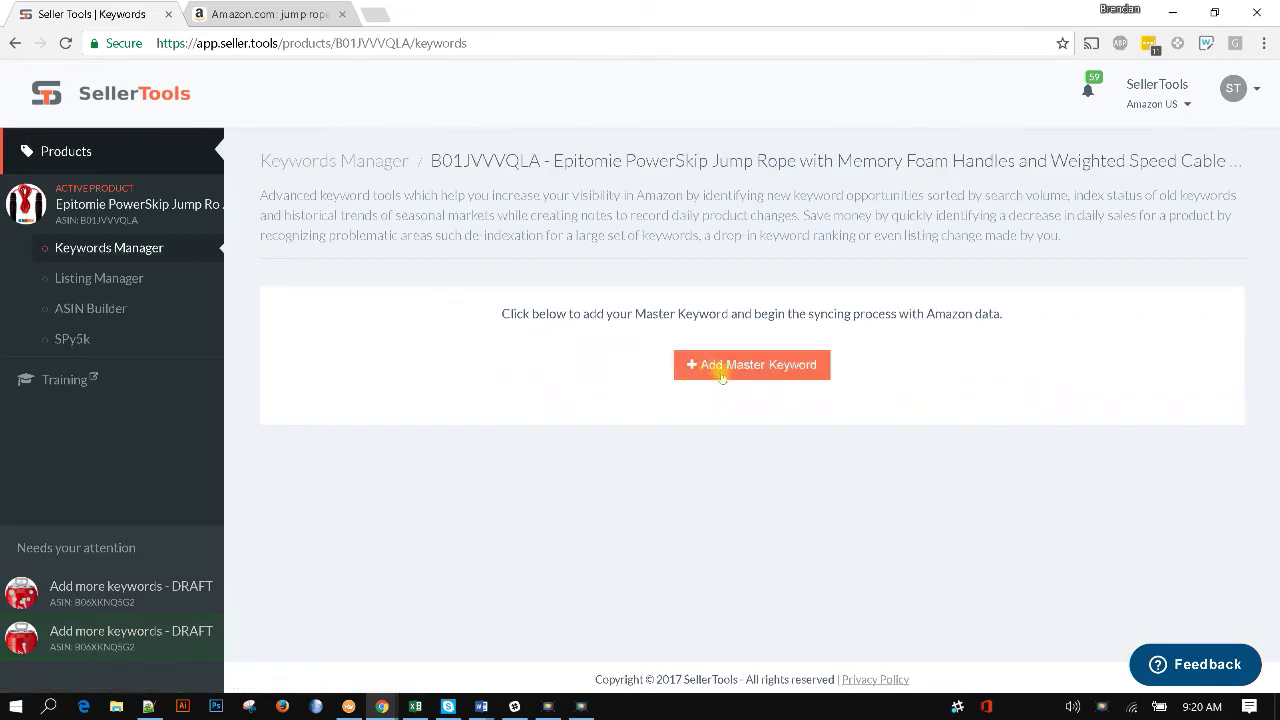
Enter and confirm 'jump rope' as the master keyword, then go to Find Keywords by ASIN
{"action": "left_click", "coordinate": [728, 366]}
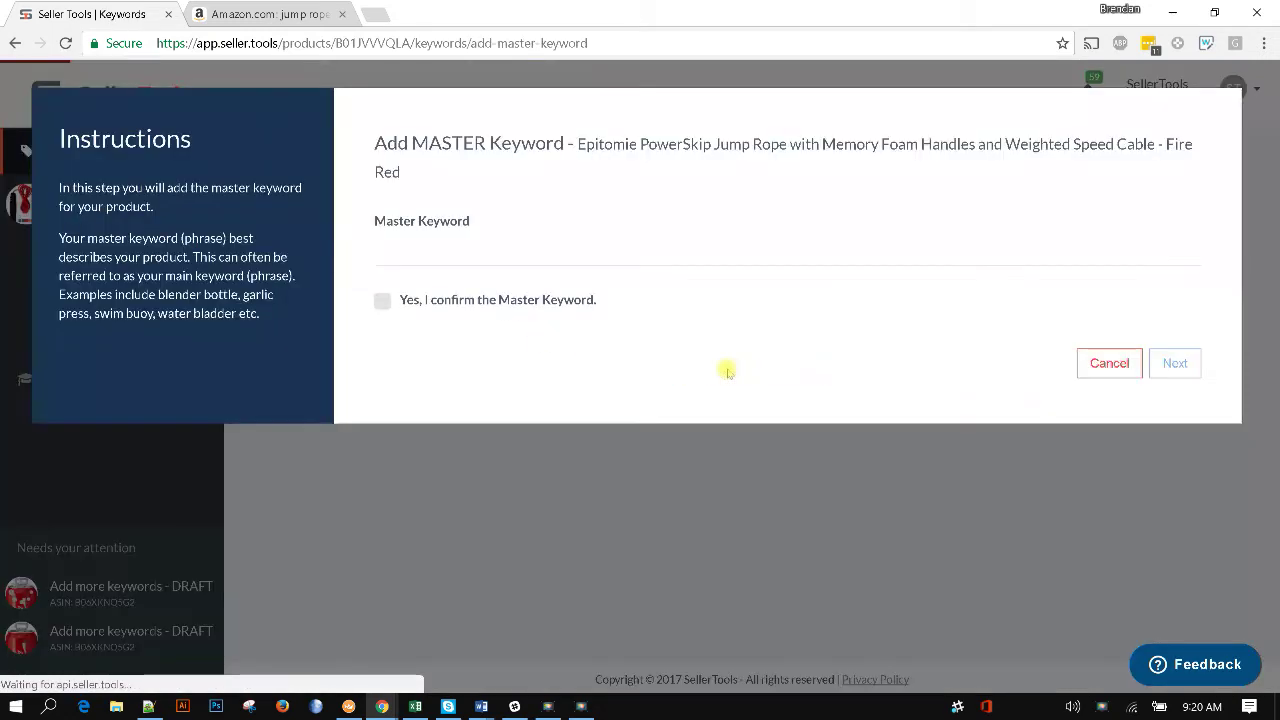
{"action": "left_click", "coordinate": [497, 249]}
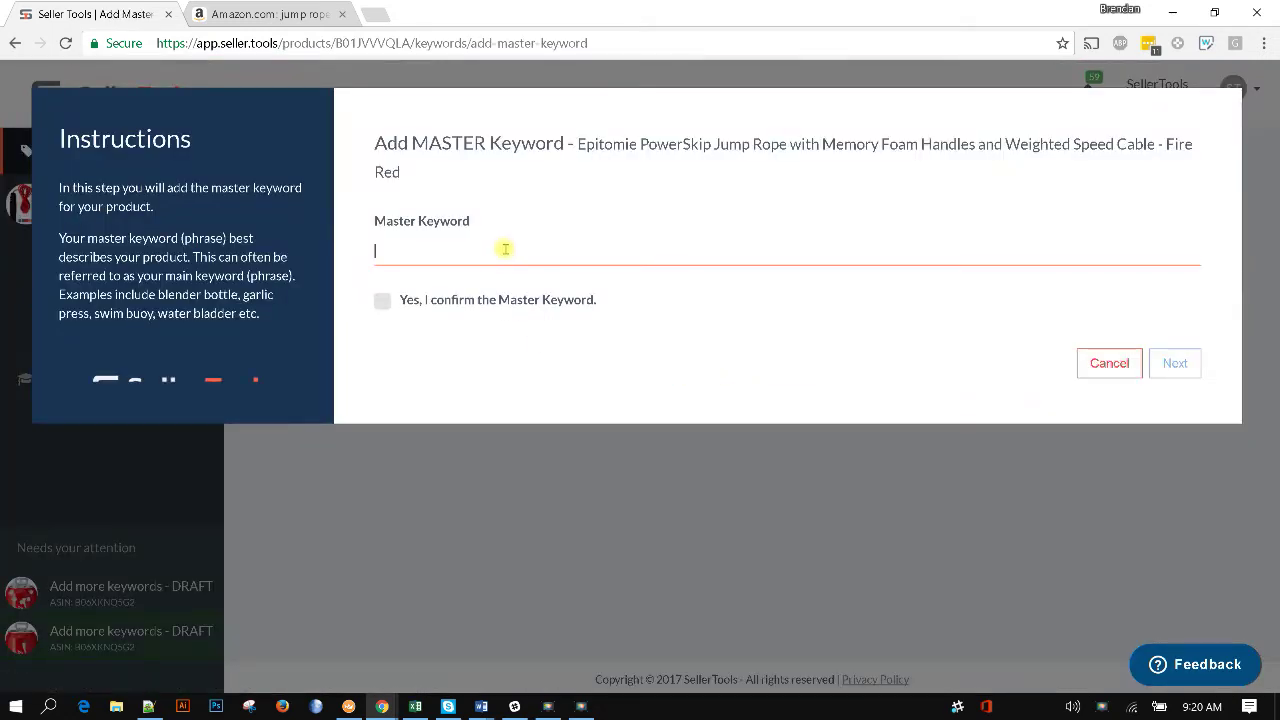
{"action": "type", "text": "jump ro"}
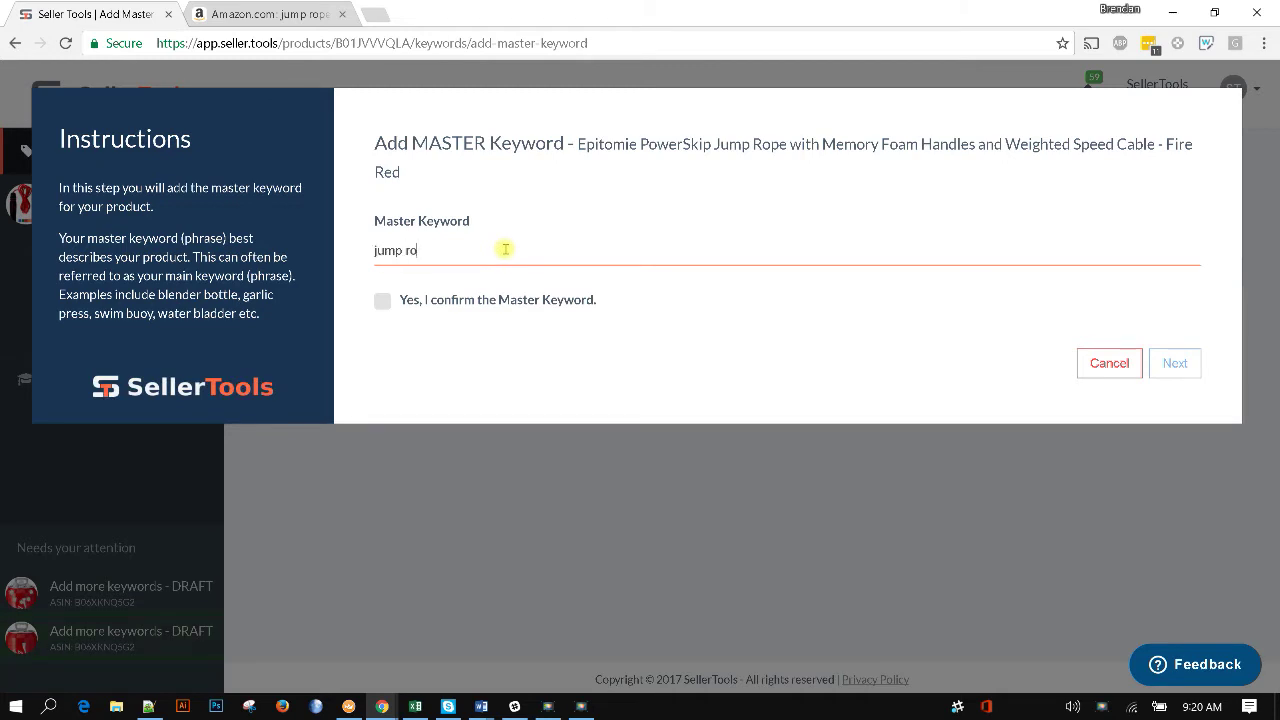
{"action": "type", "text": "pe"}
{"action": "left_click", "coordinate": [381, 301]}
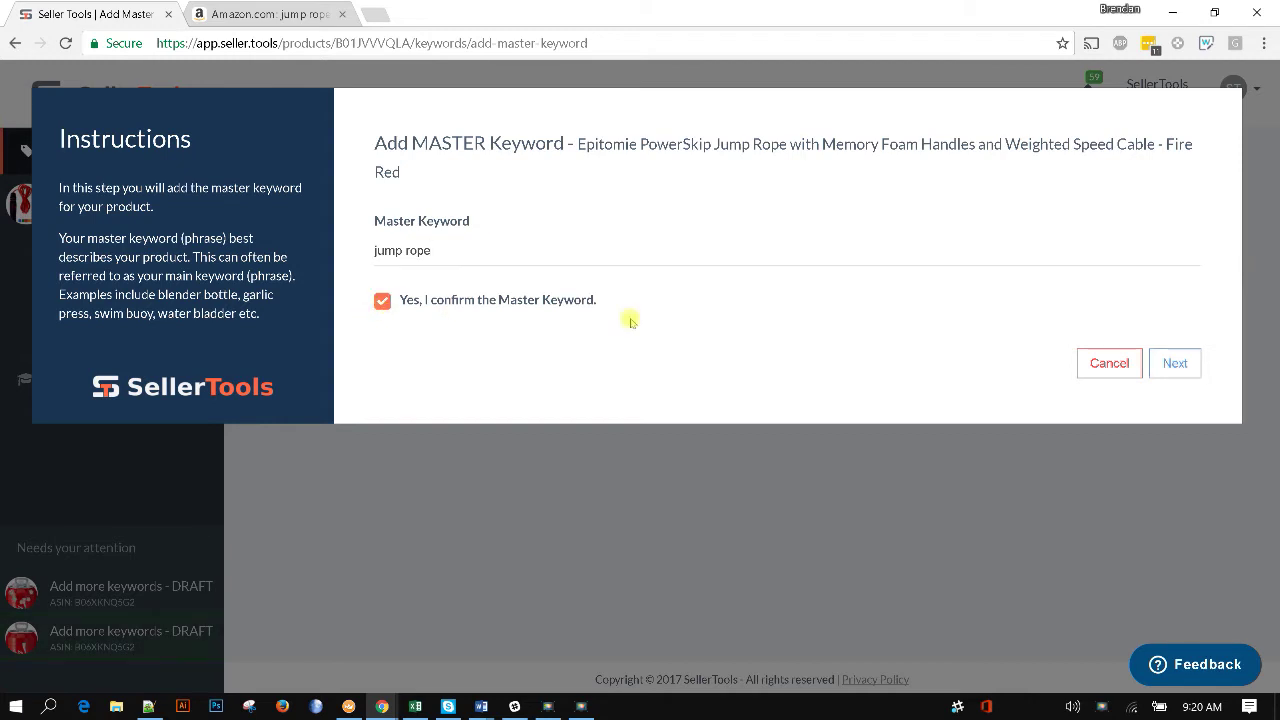
{"action": "left_click", "coordinate": [1176, 365]}
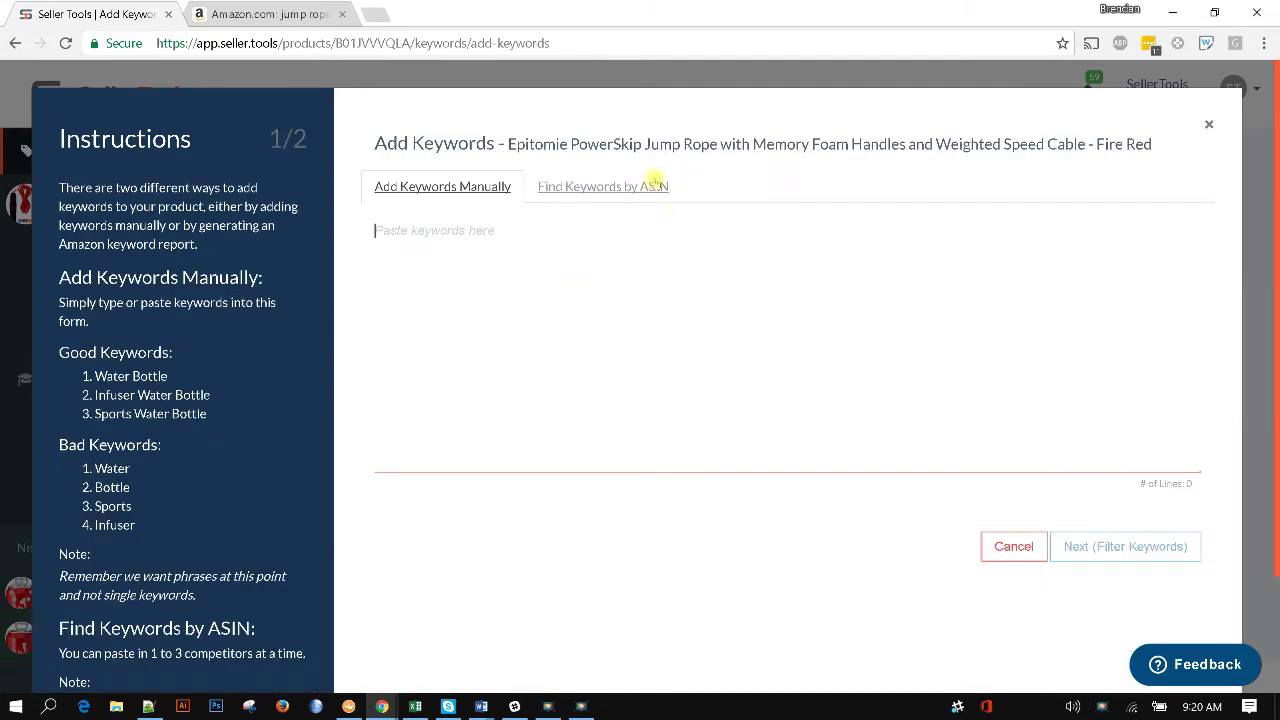
{"action": "left_click", "coordinate": [614, 190]}
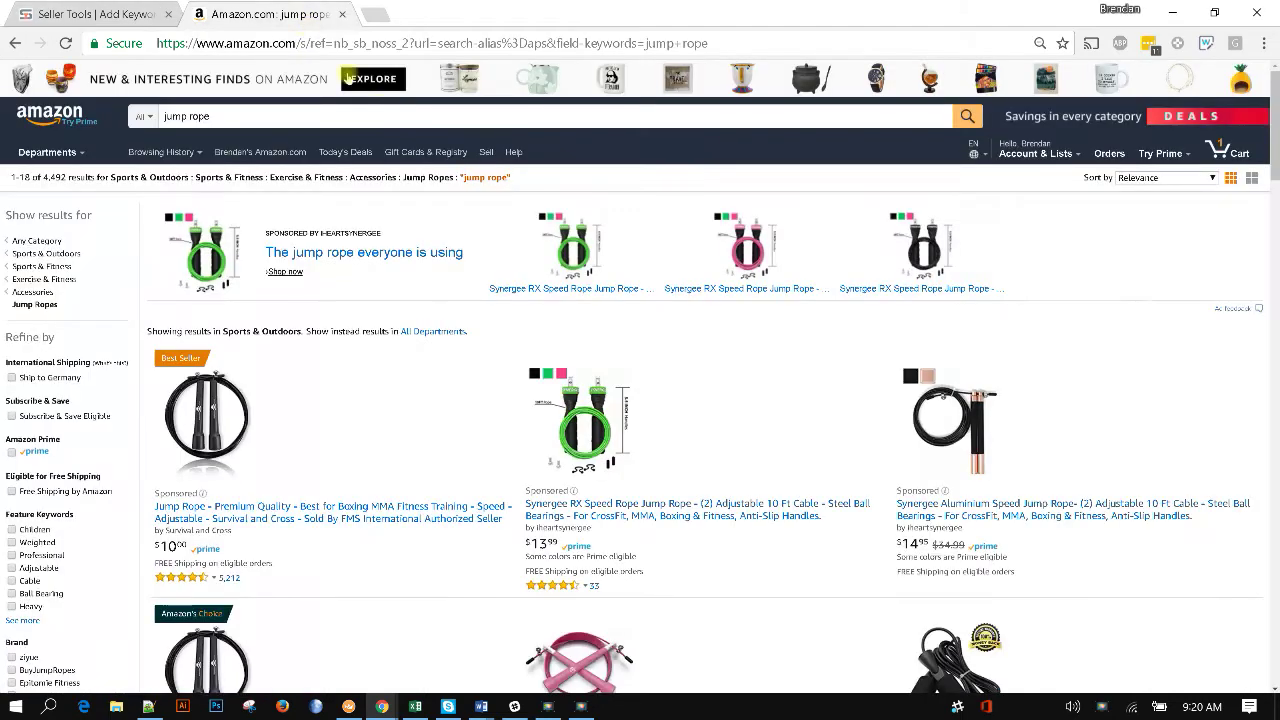
Copy competitor links from Amazon and find keywords for ASINs B00LGXE5NS, B01KBKCRU4 and B01F4Z34MQ
{"action": "left_click", "coordinate": [305, 16]}
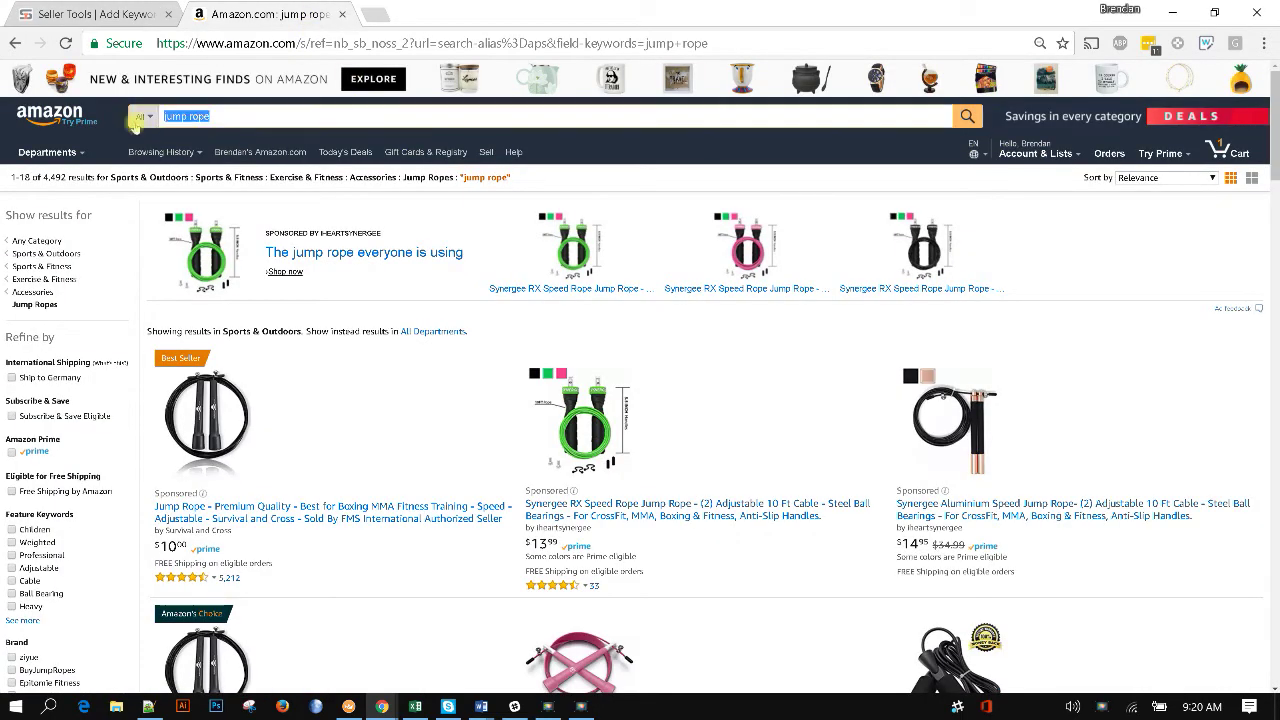
{"action": "scroll", "coordinate": [355, 310], "scroll_direction": "down", "scroll_amount": 3}
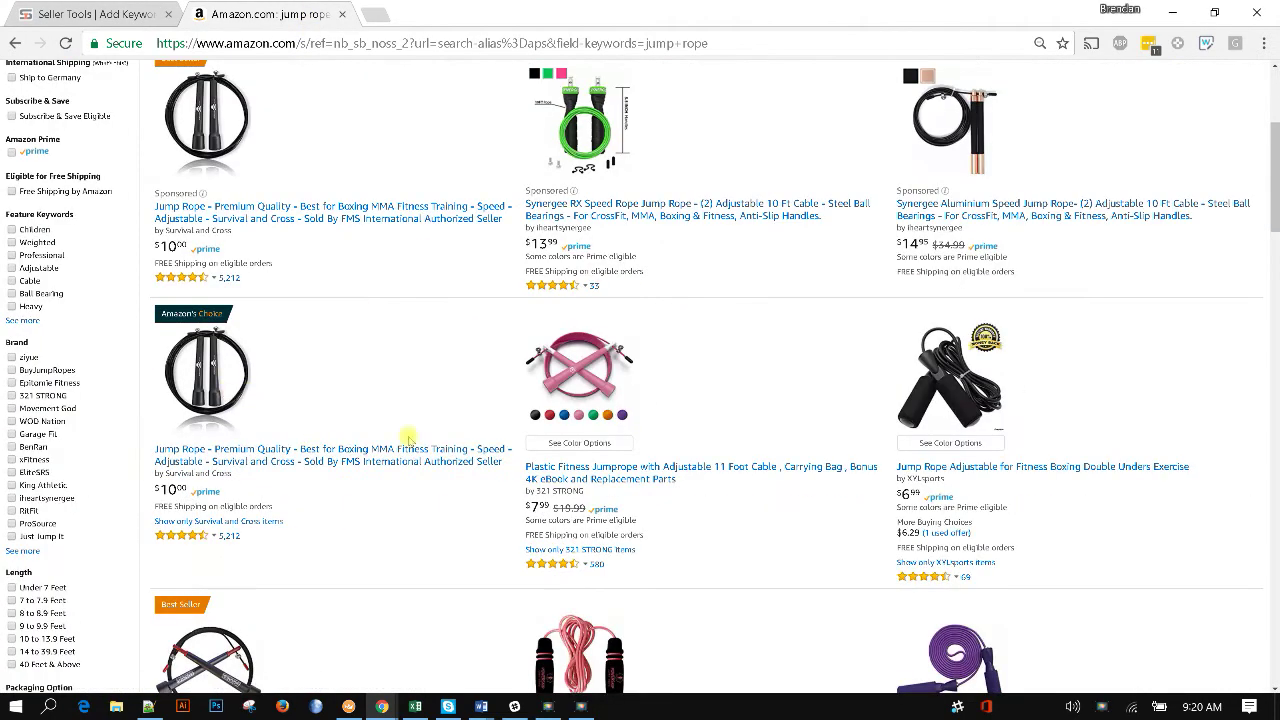
{"action": "right_click", "coordinate": [240, 366]}
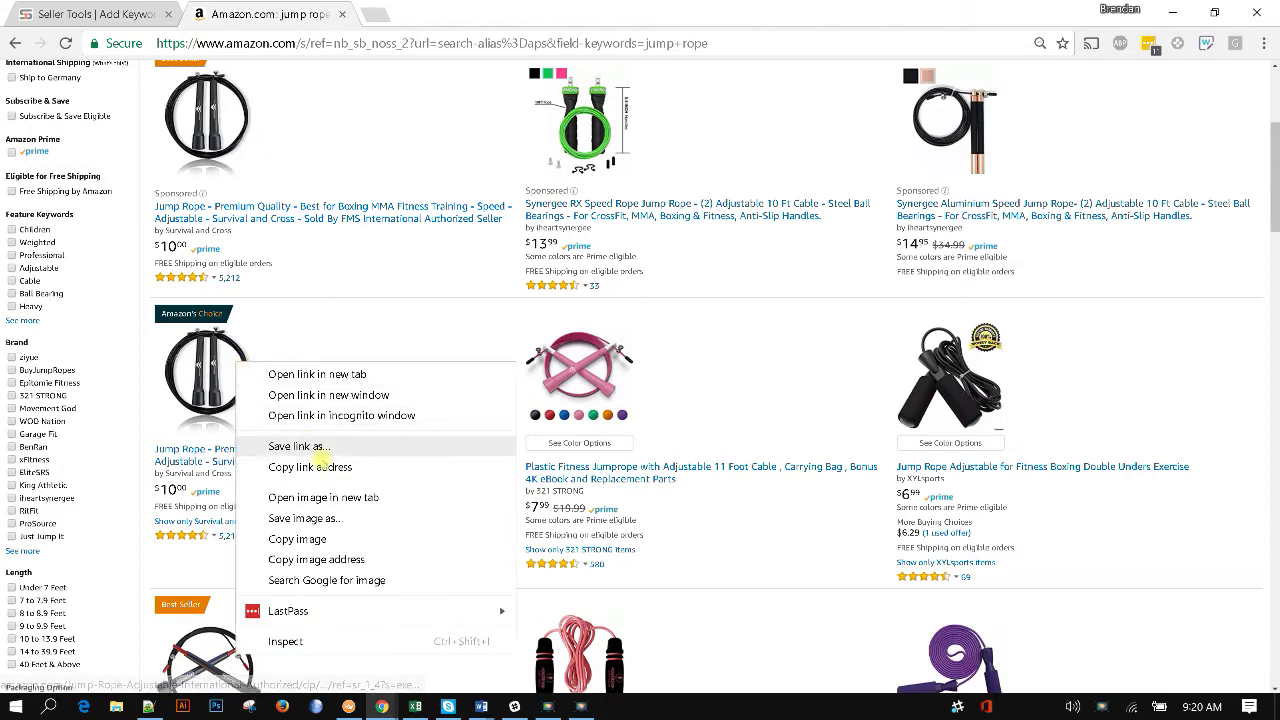
{"action": "left_click", "coordinate": [329, 466]}
{"action": "left_click", "coordinate": [407, 43]}
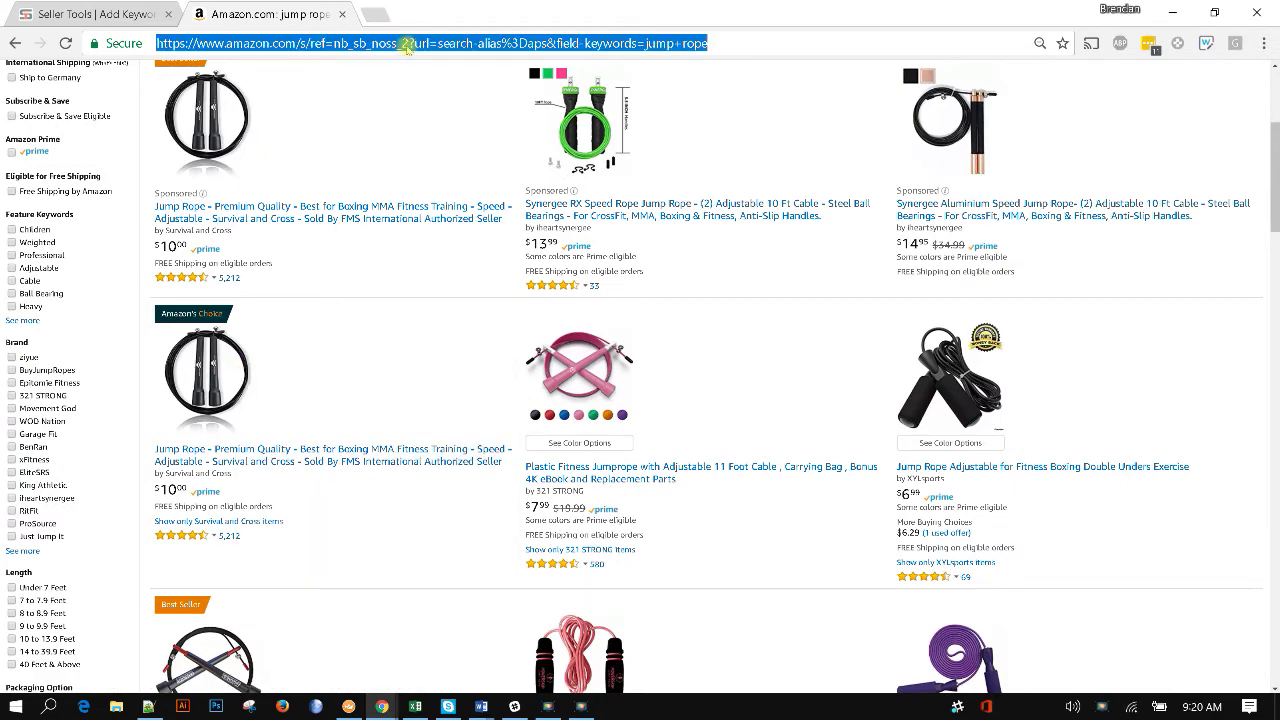
{"action": "key", "text": "ctrl+Tab"}
{"action": "left_click", "coordinate": [1016, 290]}
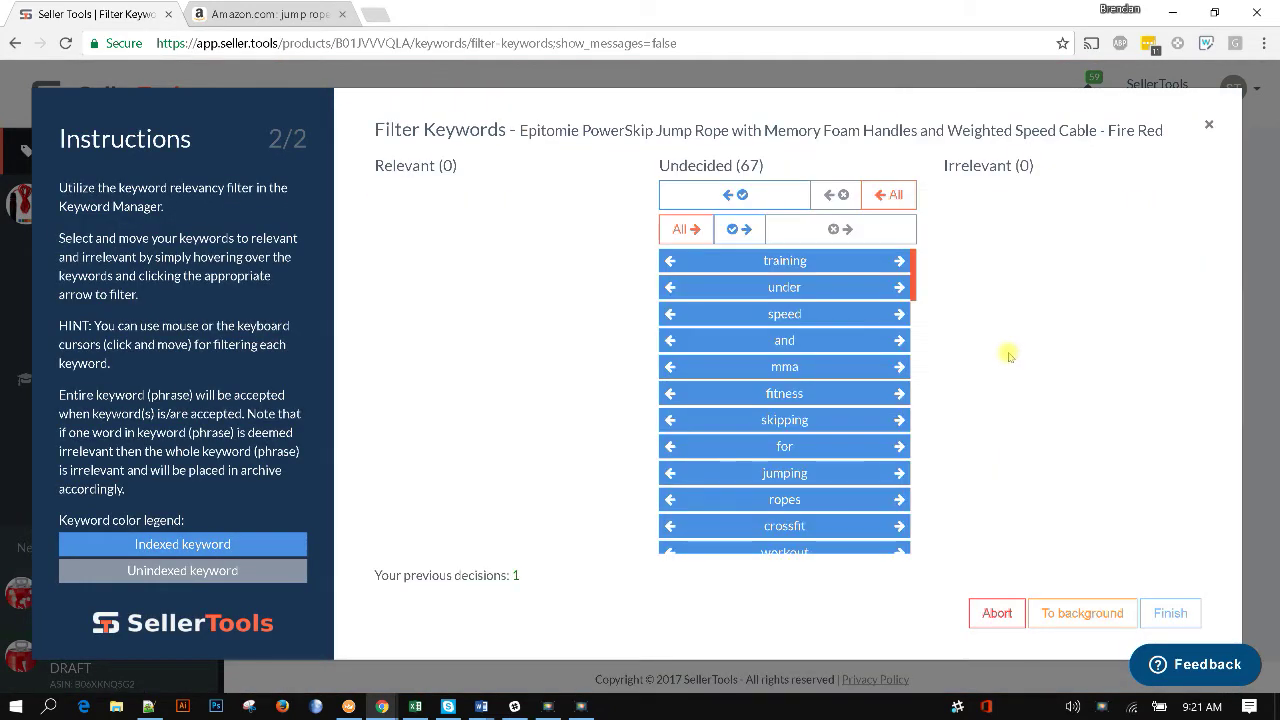
{"action": "mouse_move", "coordinate": [784, 260]}
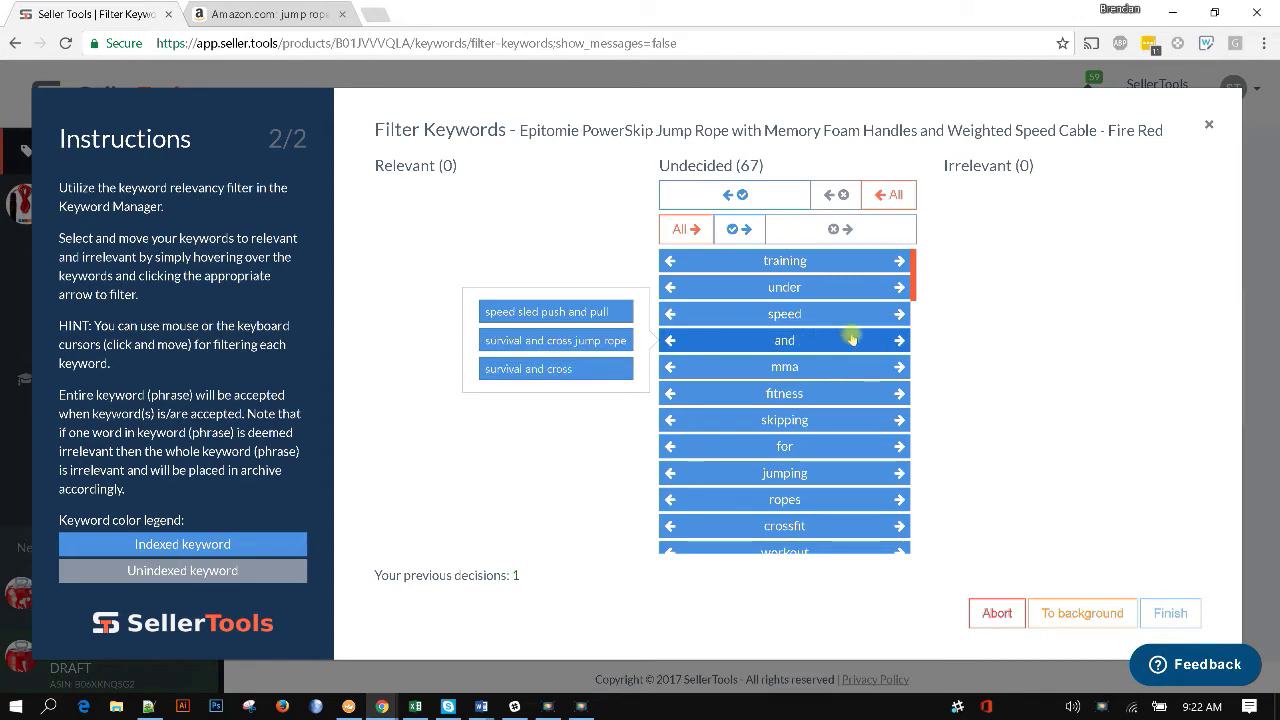
Mark boxing relevant and onnit irrelevant, move the other keywords to Relevant, and finish
{"action": "mouse_move", "coordinate": [911, 277]}
{"action": "left_mouse_down"}
{"action": "mouse_move", "coordinate": [893, 402]}
{"action": "mouse_move", "coordinate": [826, 391]}
{"action": "left_mouse_up"}
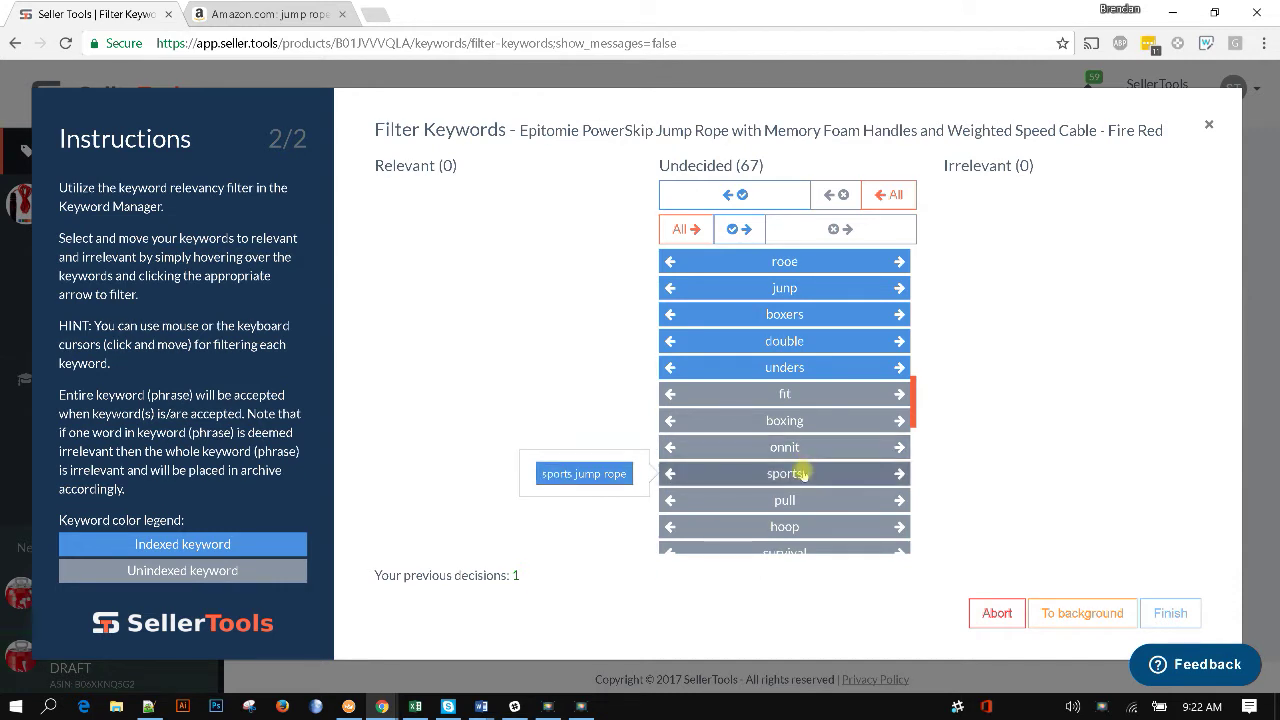
{"action": "left_click", "coordinate": [669, 418]}
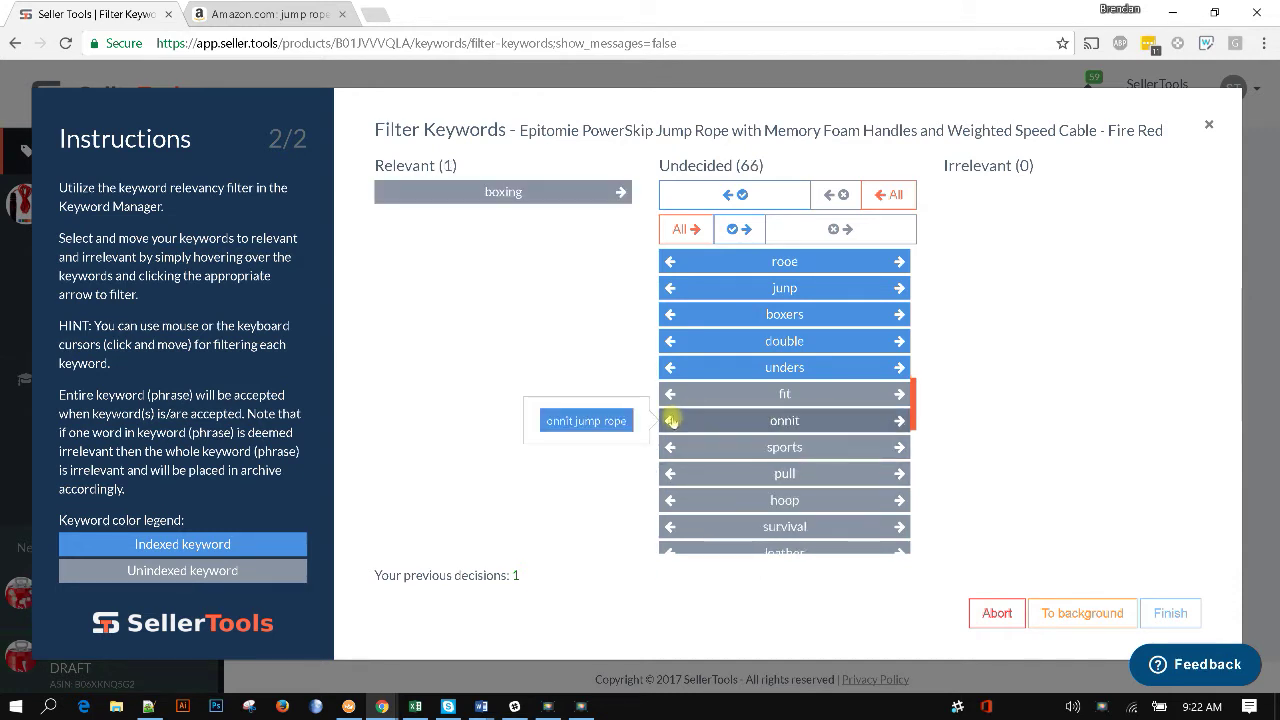
{"action": "left_click", "coordinate": [899, 421]}
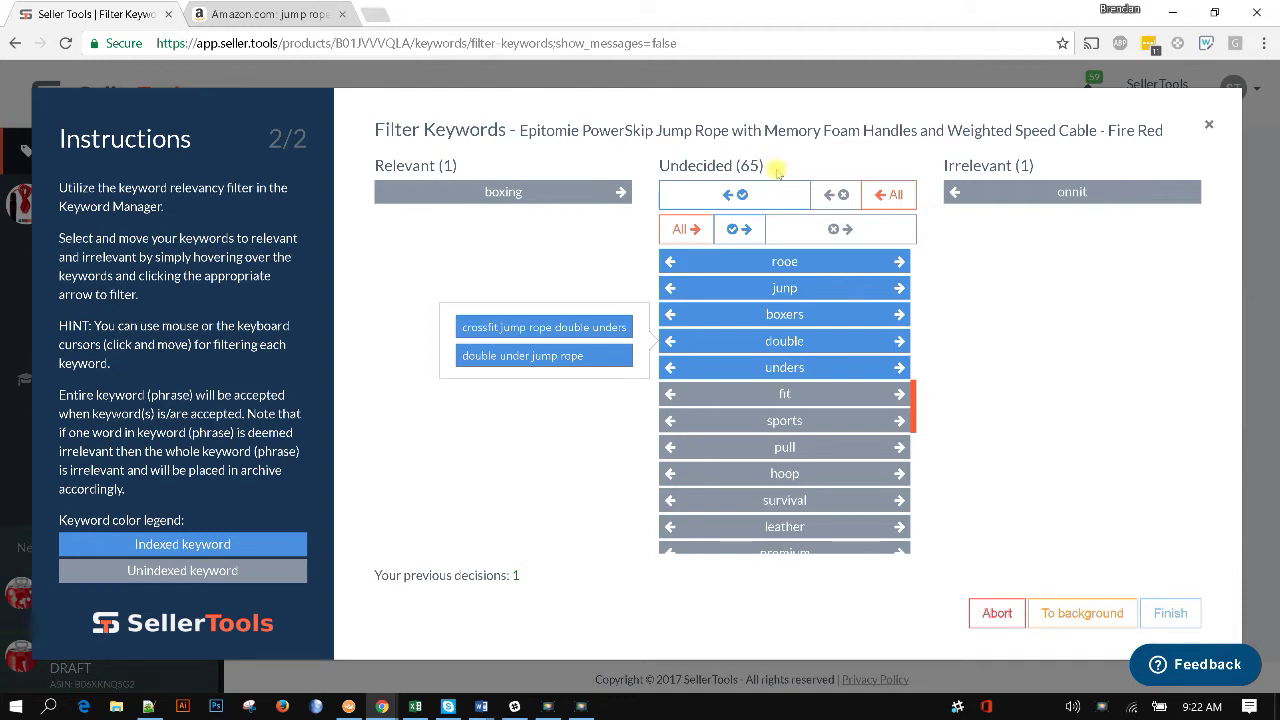
{"action": "left_click", "coordinate": [793, 198]}
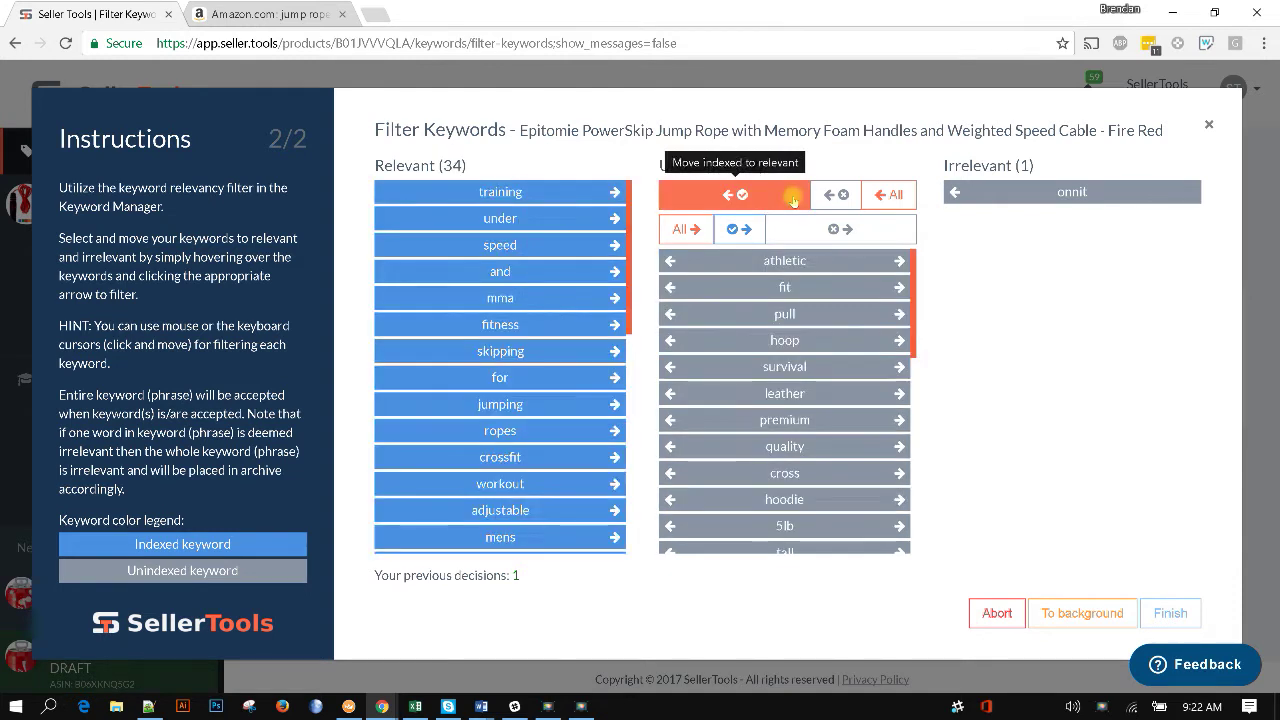
{"action": "left_click", "coordinate": [885, 197]}
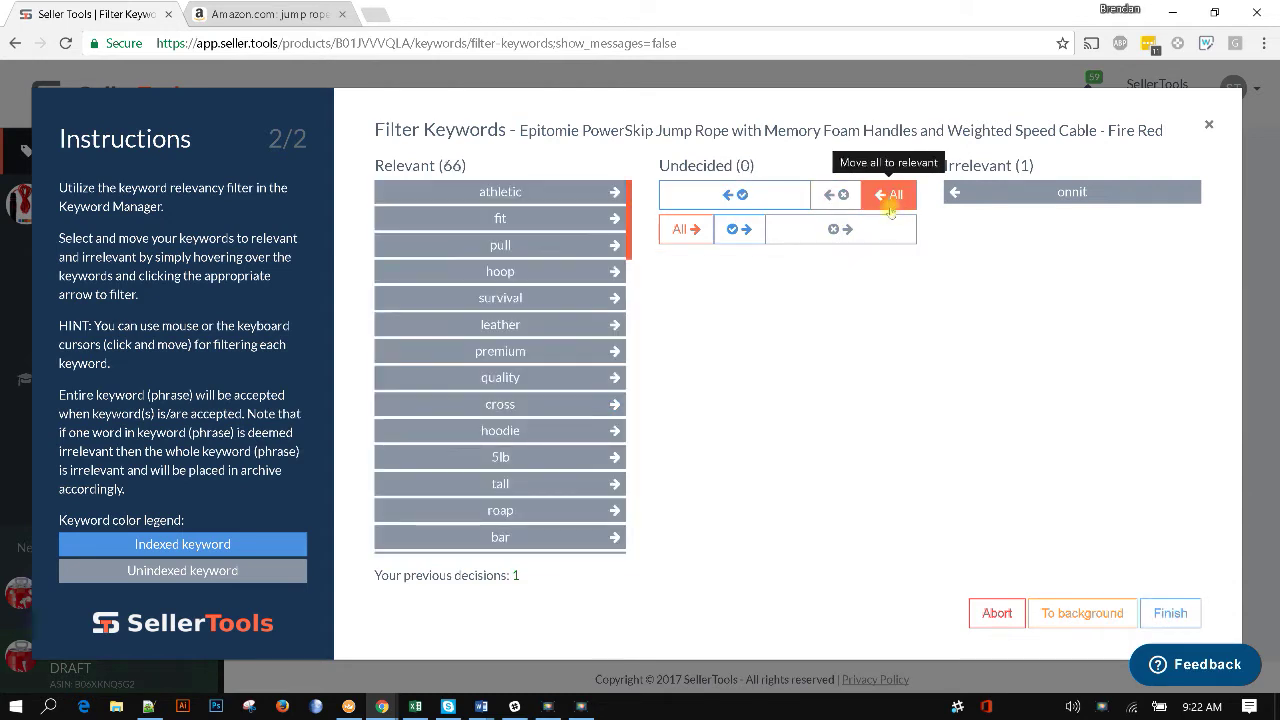
{"action": "left_click", "coordinate": [1178, 613]}
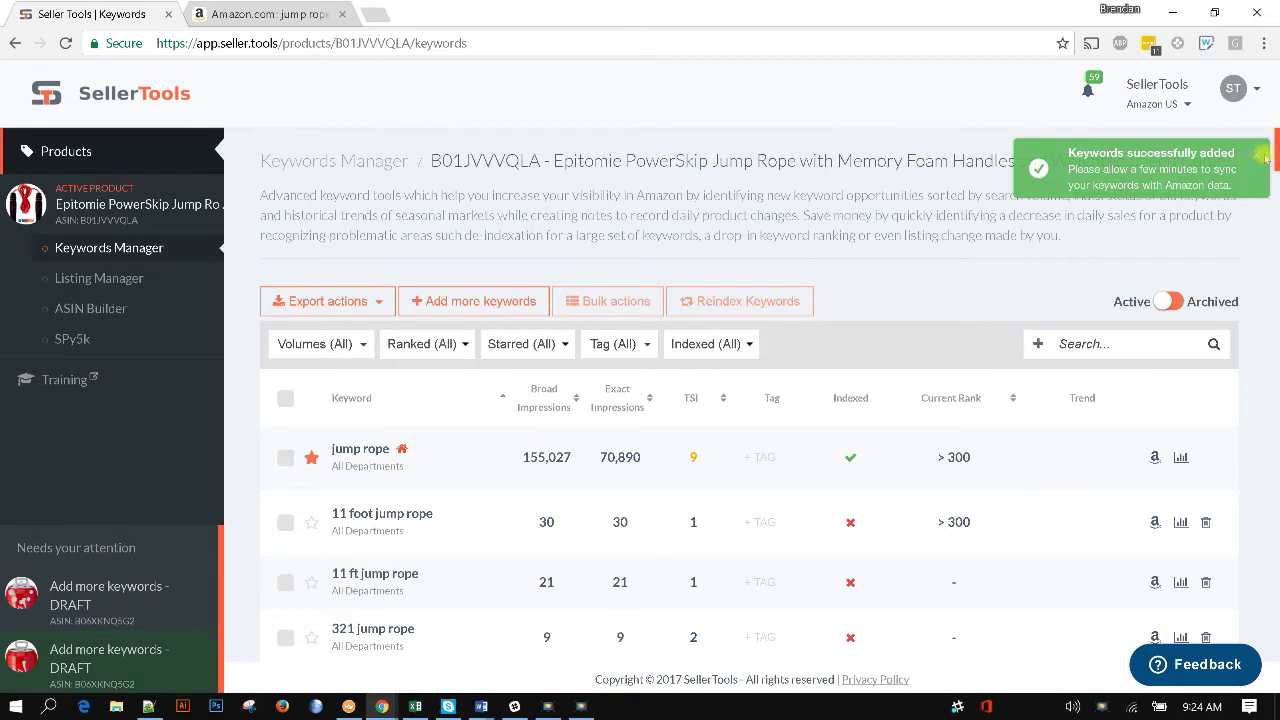
Scroll through the product's 203-keyword table, then go to the Spy5k page
{"action": "scroll", "coordinate": [1262, 312], "scroll_direction": "down", "scroll_amount": 5}
{"action": "scroll", "coordinate": [1262, 312], "scroll_direction": "down", "scroll_amount": 6}
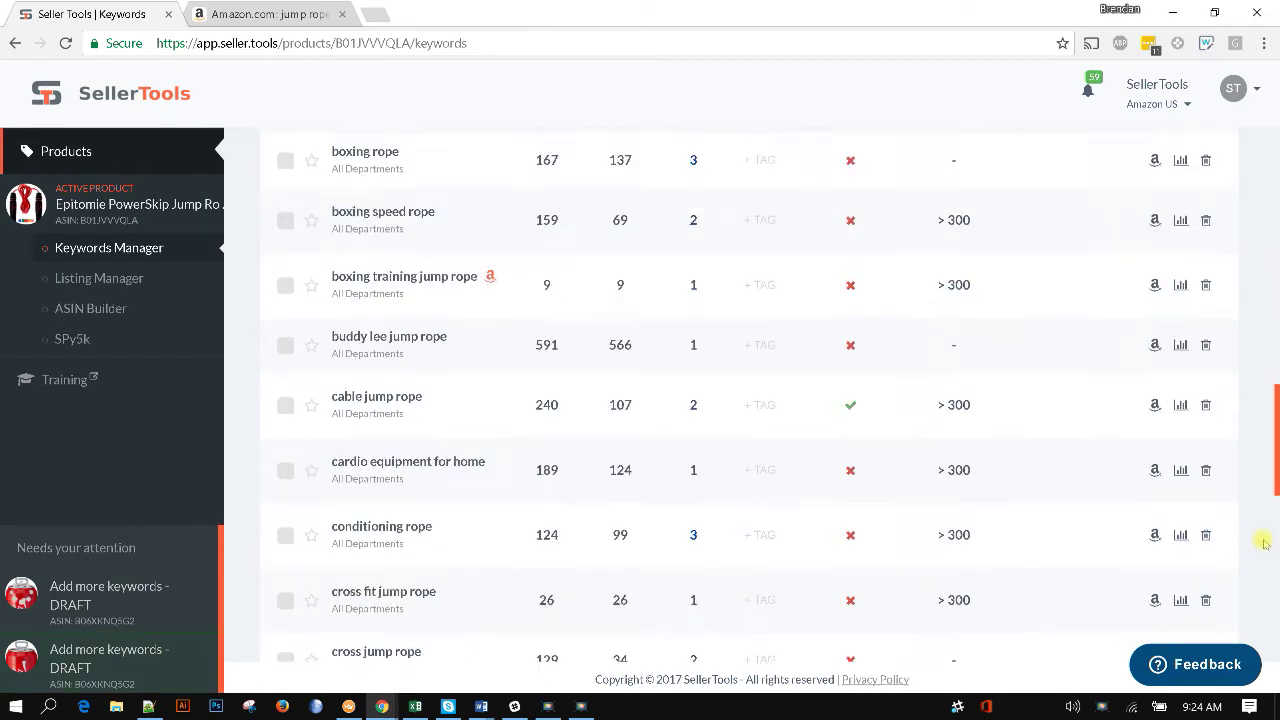
{"action": "scroll", "coordinate": [1266, 534], "scroll_direction": "down", "scroll_amount": 8}
{"action": "scroll", "coordinate": [1266, 686], "scroll_direction": "down", "scroll_amount": 3}
{"action": "scroll", "coordinate": [1266, 690], "scroll_direction": "down", "scroll_amount": 3}
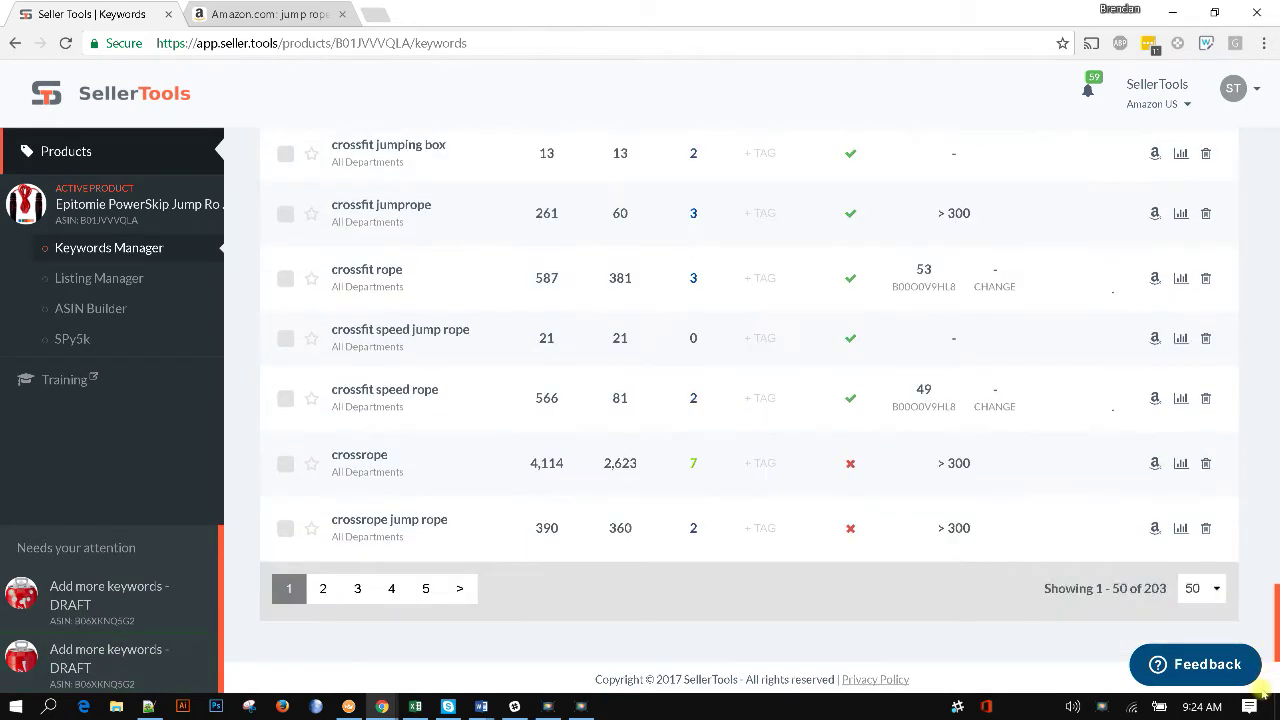
{"action": "scroll", "coordinate": [1262, 500], "scroll_direction": "up", "scroll_amount": 20}
{"action": "scroll", "coordinate": [1245, 250], "scroll_direction": "up", "scroll_amount": 5}
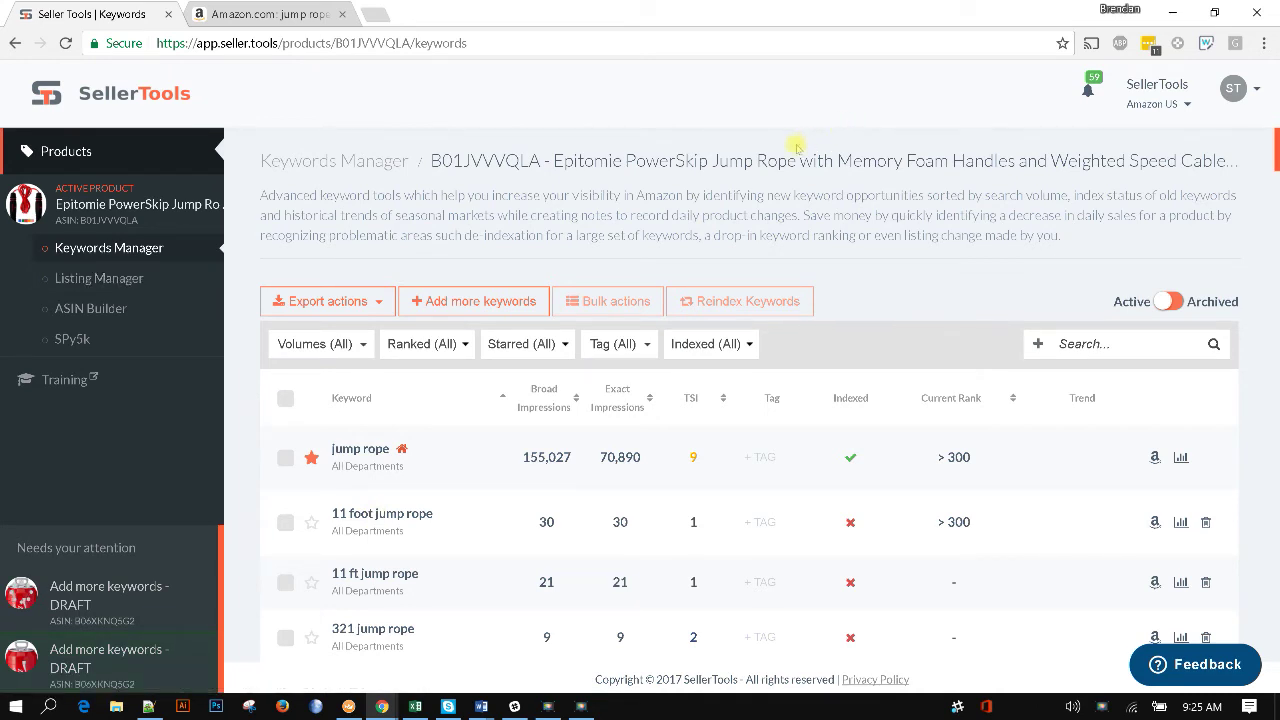
{"action": "left_click", "coordinate": [145, 347]}
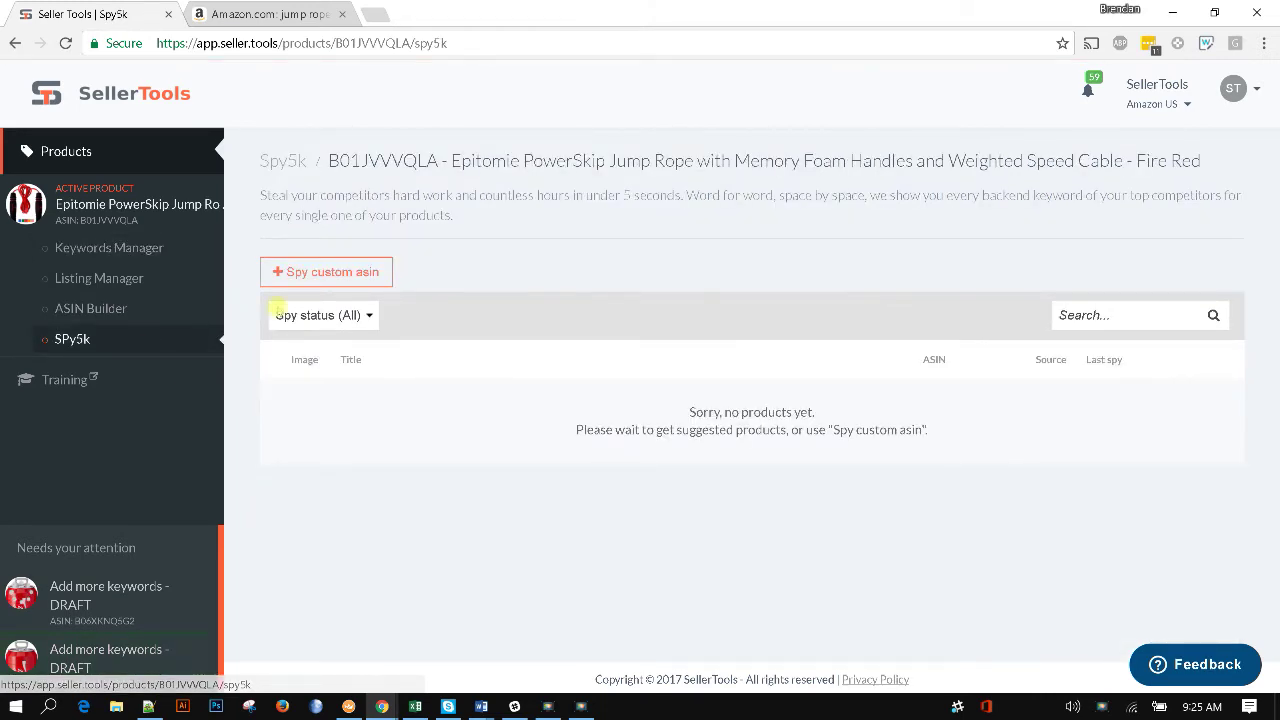
Spy on competitor ASIN B00LGXE5NS and copy its backend keywords
{"action": "left_click", "coordinate": [325, 272]}
{"action": "type", "text": "B00LGXE5NS"}
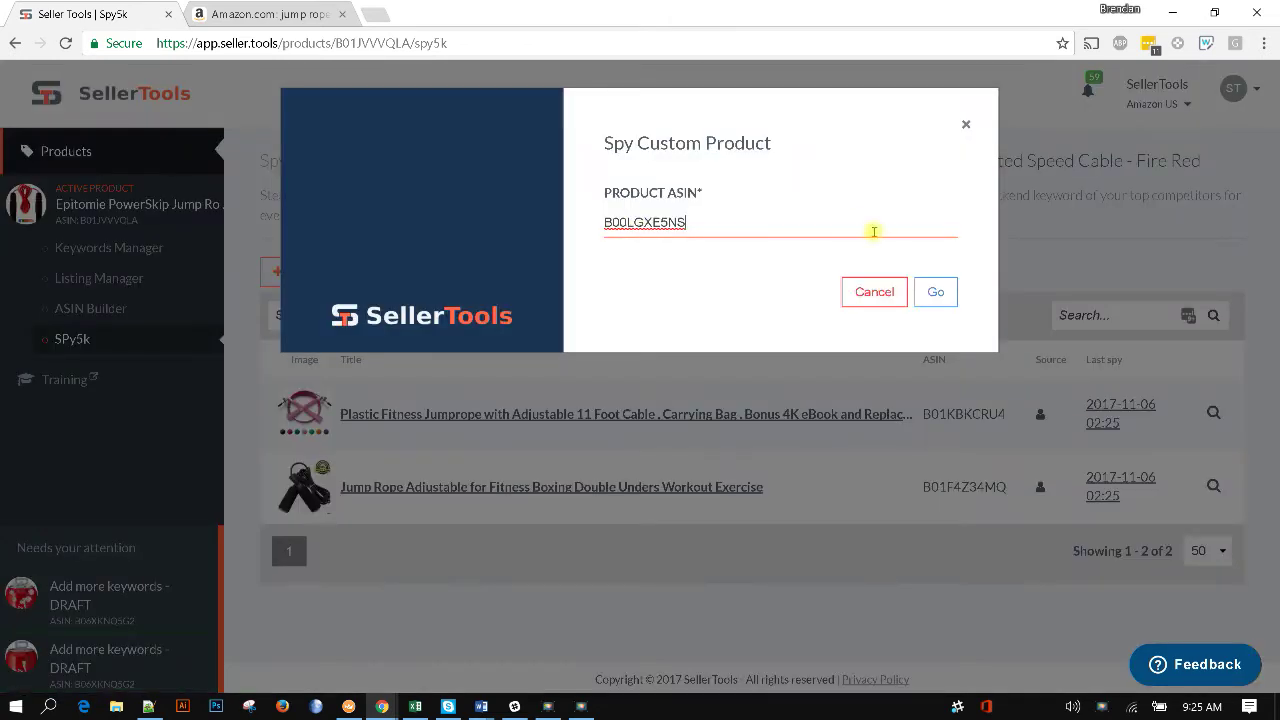
{"action": "left_click", "coordinate": [936, 291]}
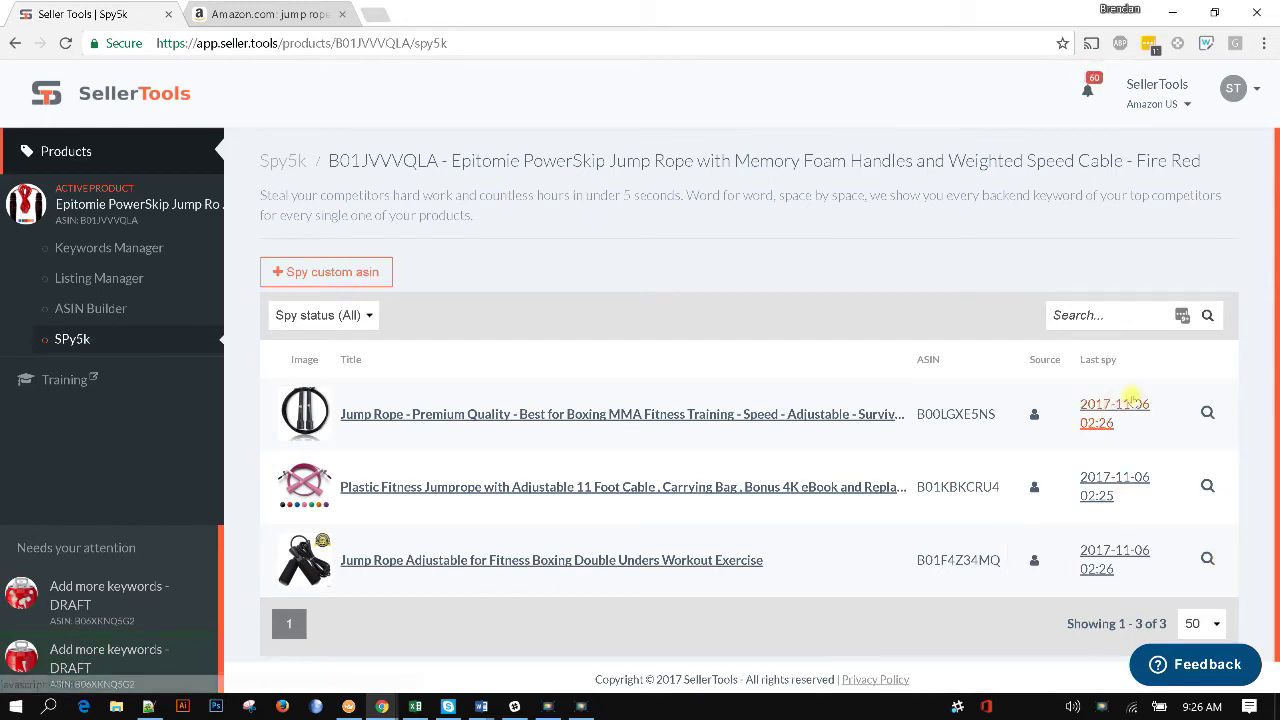
{"action": "left_click", "coordinate": [1128, 402]}
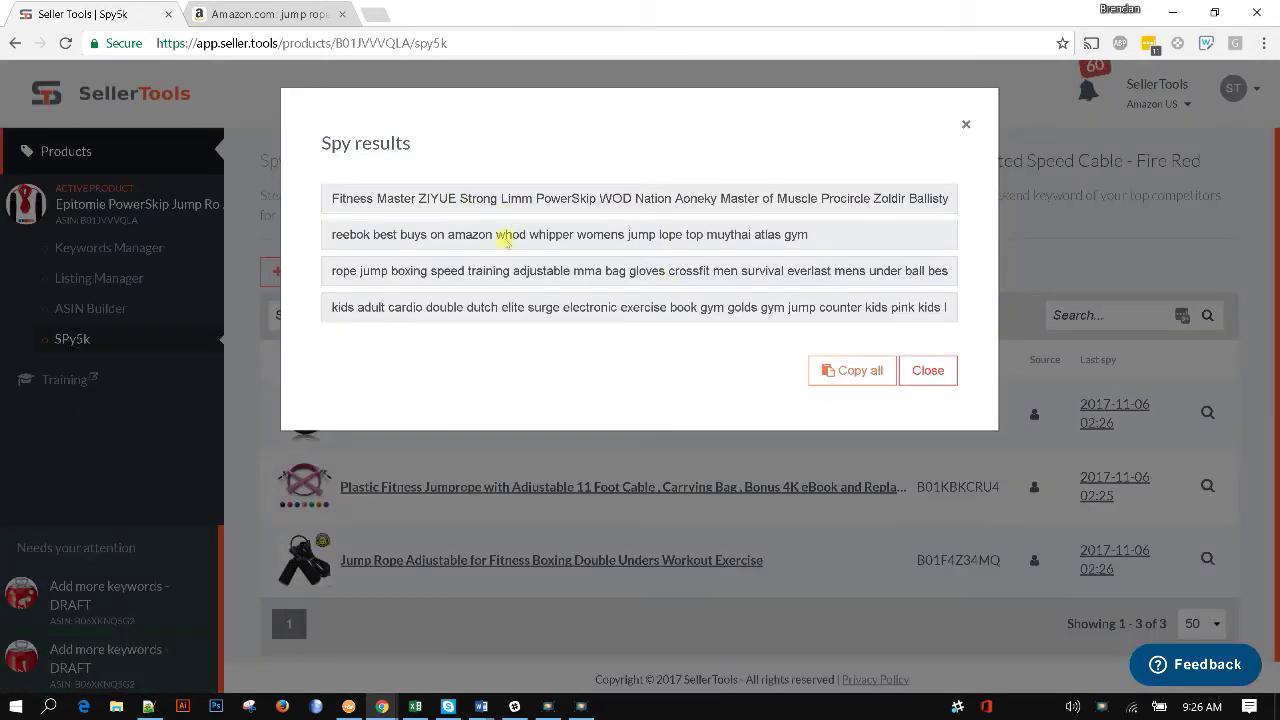
{"action": "left_click", "coordinate": [886, 371]}
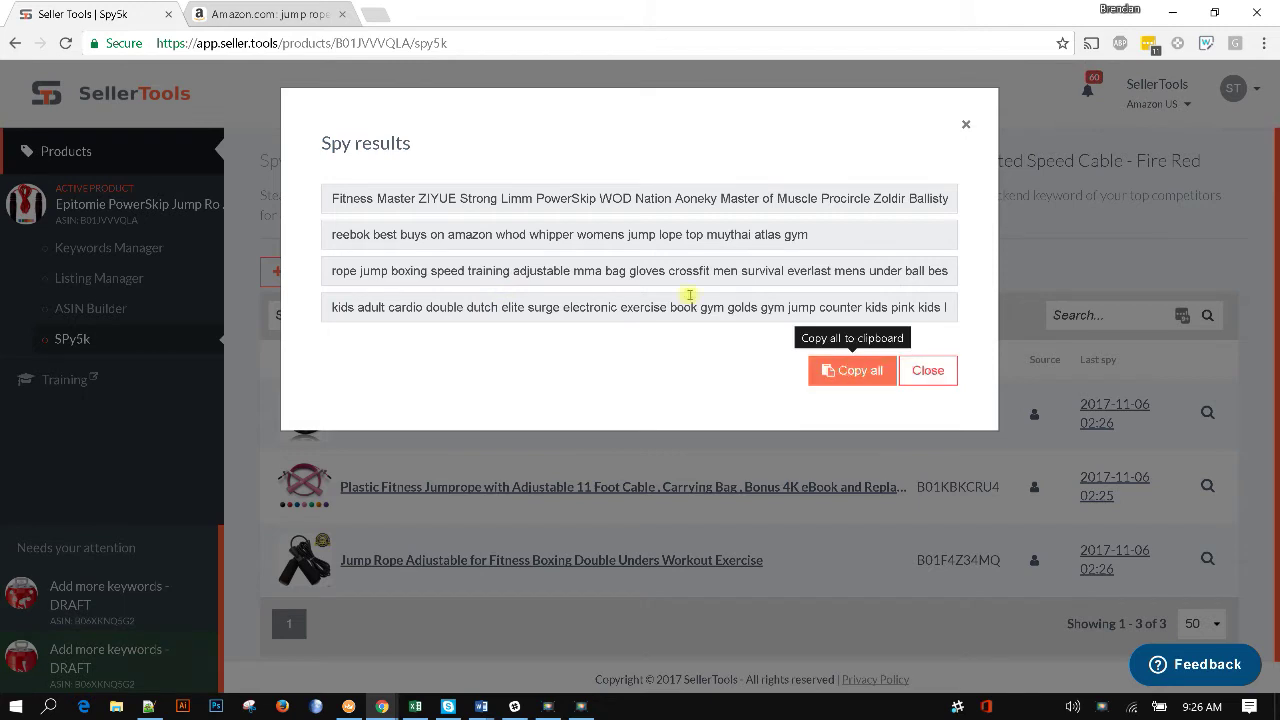
{"action": "left_click", "coordinate": [1106, 456]}
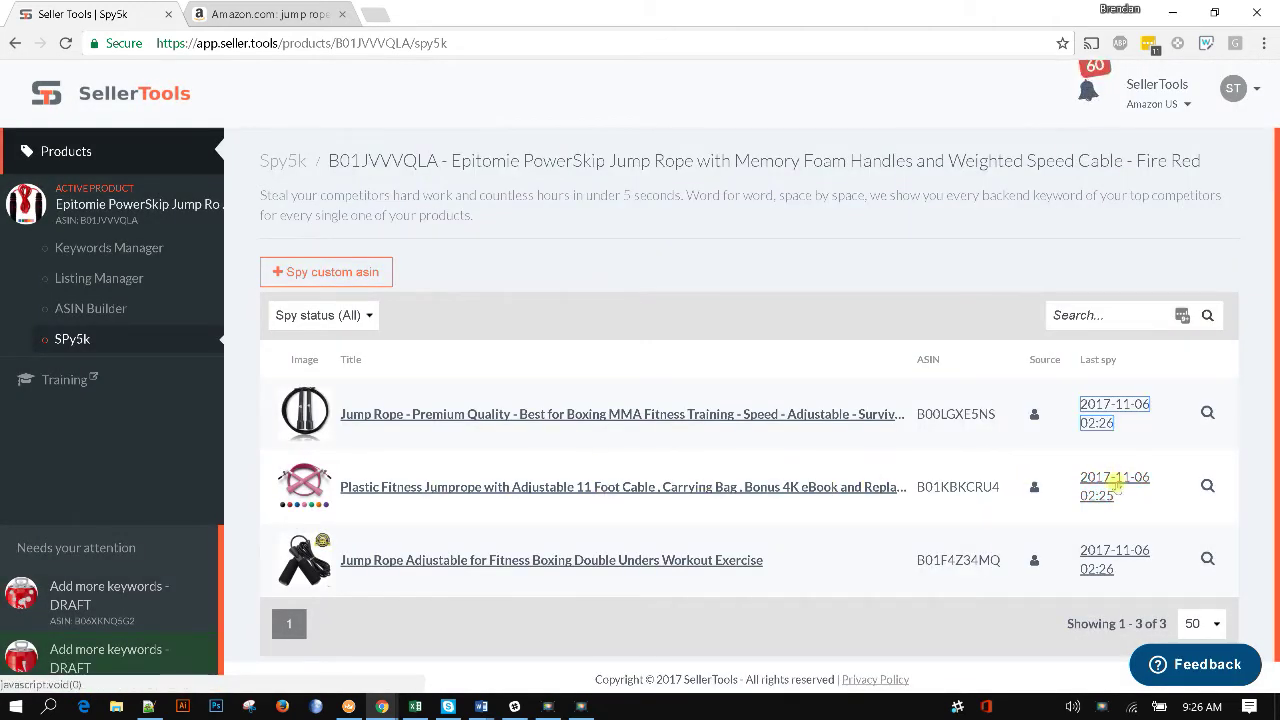
Review the other competitors' spied backend keywords, then dismiss the results
{"action": "left_click", "coordinate": [1120, 480]}
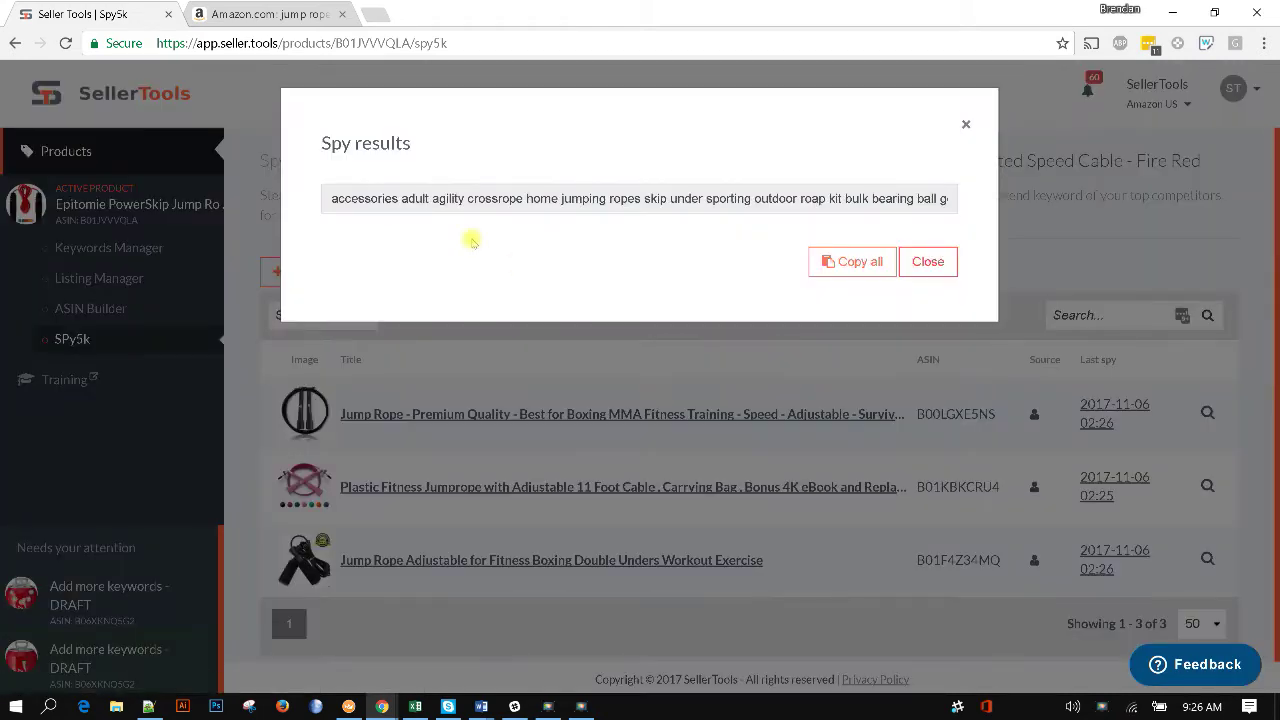
{"action": "left_click_drag", "start_coordinate": [537, 198], "coordinate": [962, 198]}
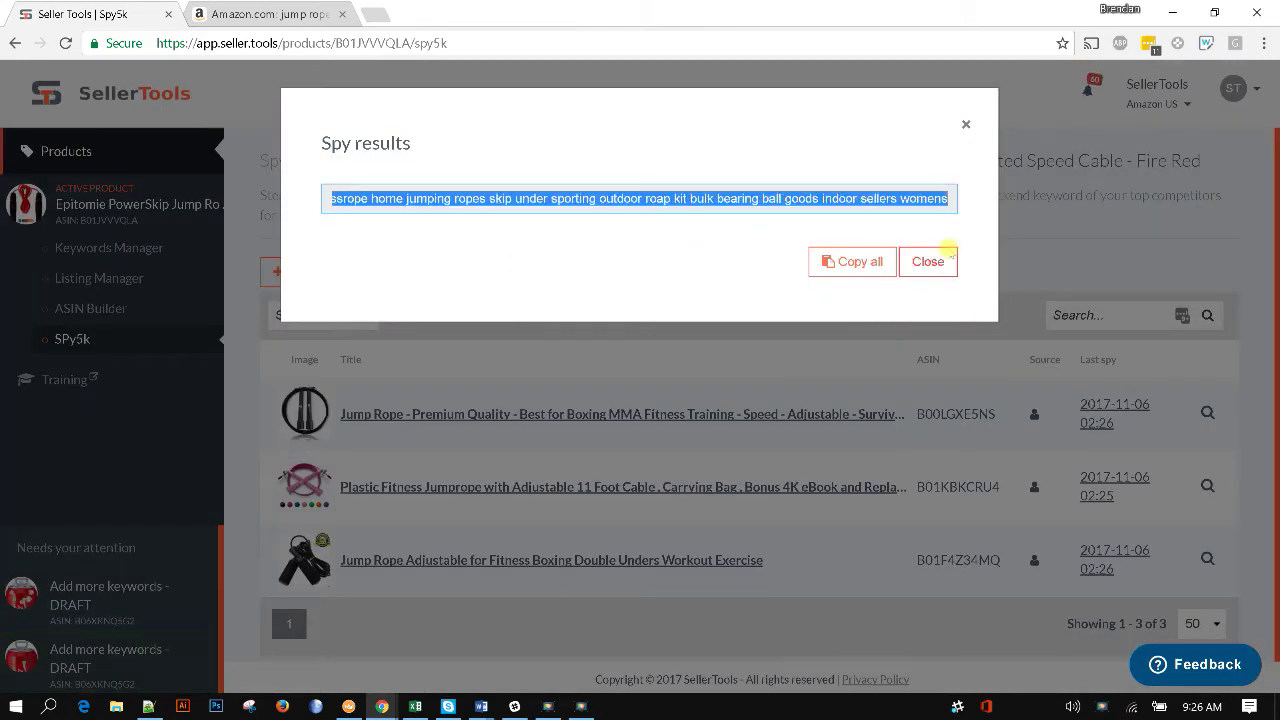
{"action": "left_click", "coordinate": [930, 261]}
{"action": "left_click", "coordinate": [1110, 432]}
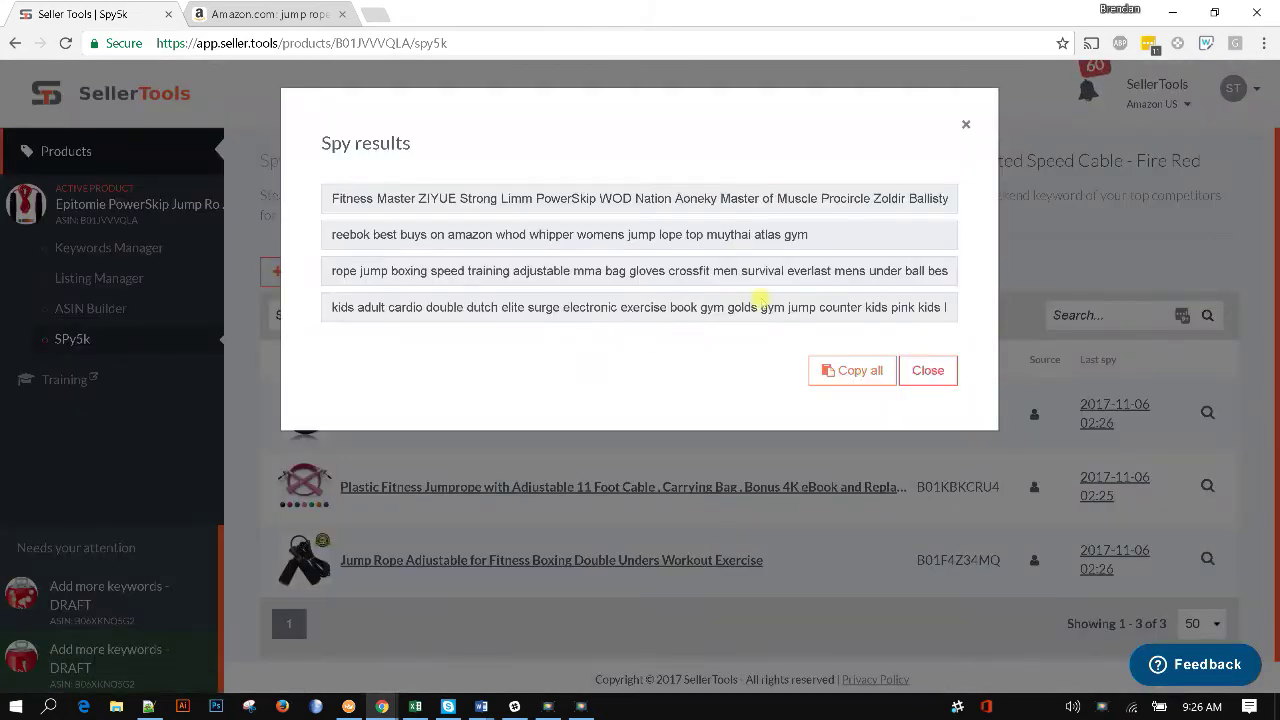
{"action": "left_click", "coordinate": [933, 376]}
{"action": "left_click", "coordinate": [1112, 413]}
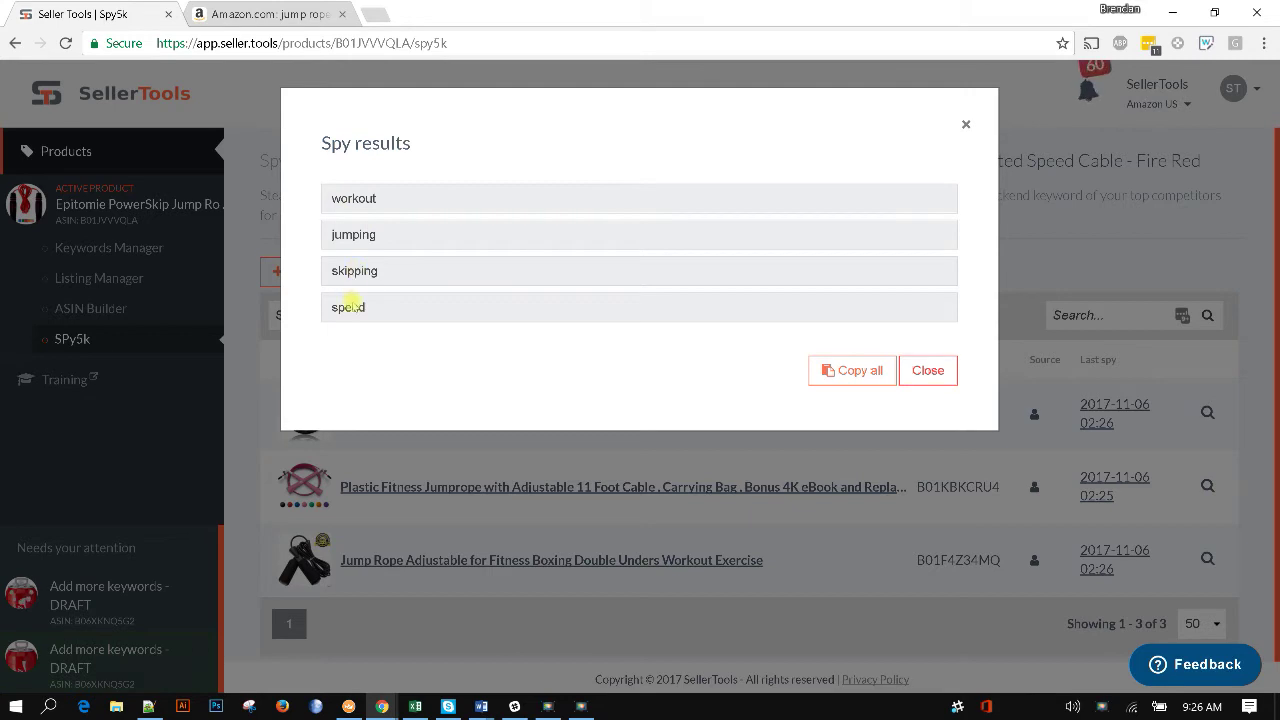
{"action": "left_click", "coordinate": [930, 369]}
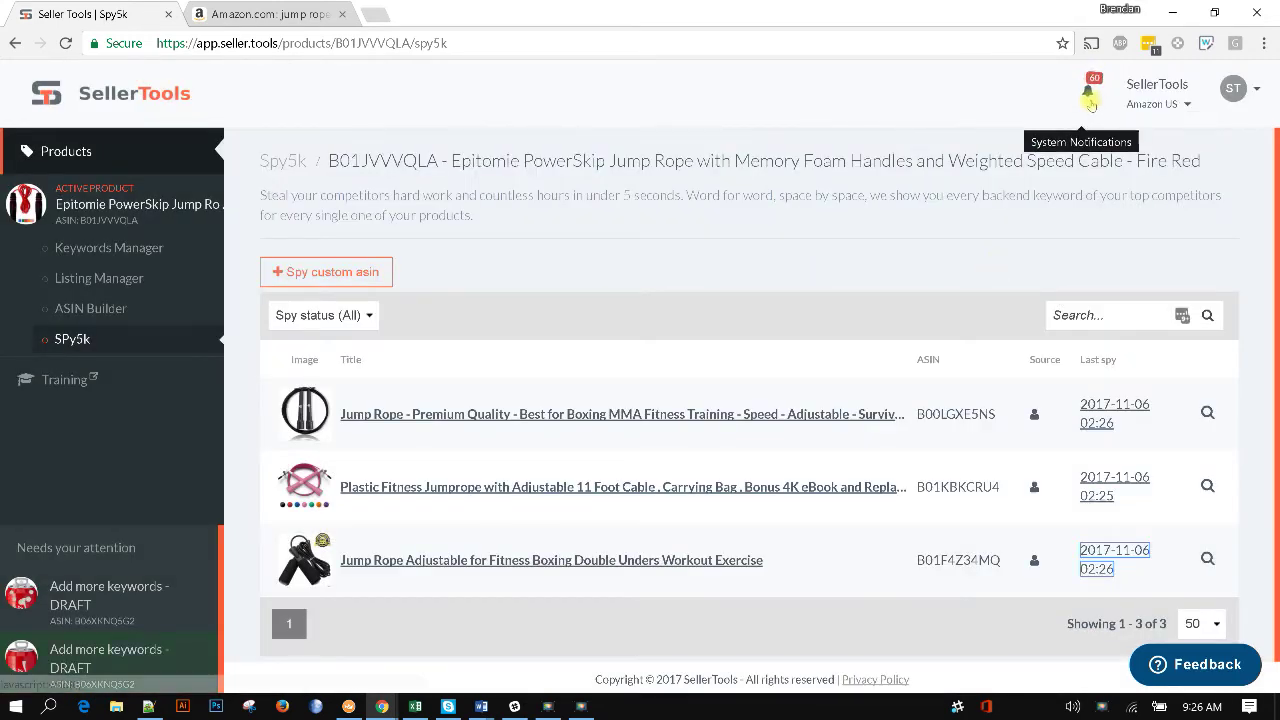
{"action": "left_click", "coordinate": [1088, 96]}
From the keyword suggestions notification, move all 454 undecided keywords to Relevant and finish
{"action": "left_click", "coordinate": [1068, 188]}
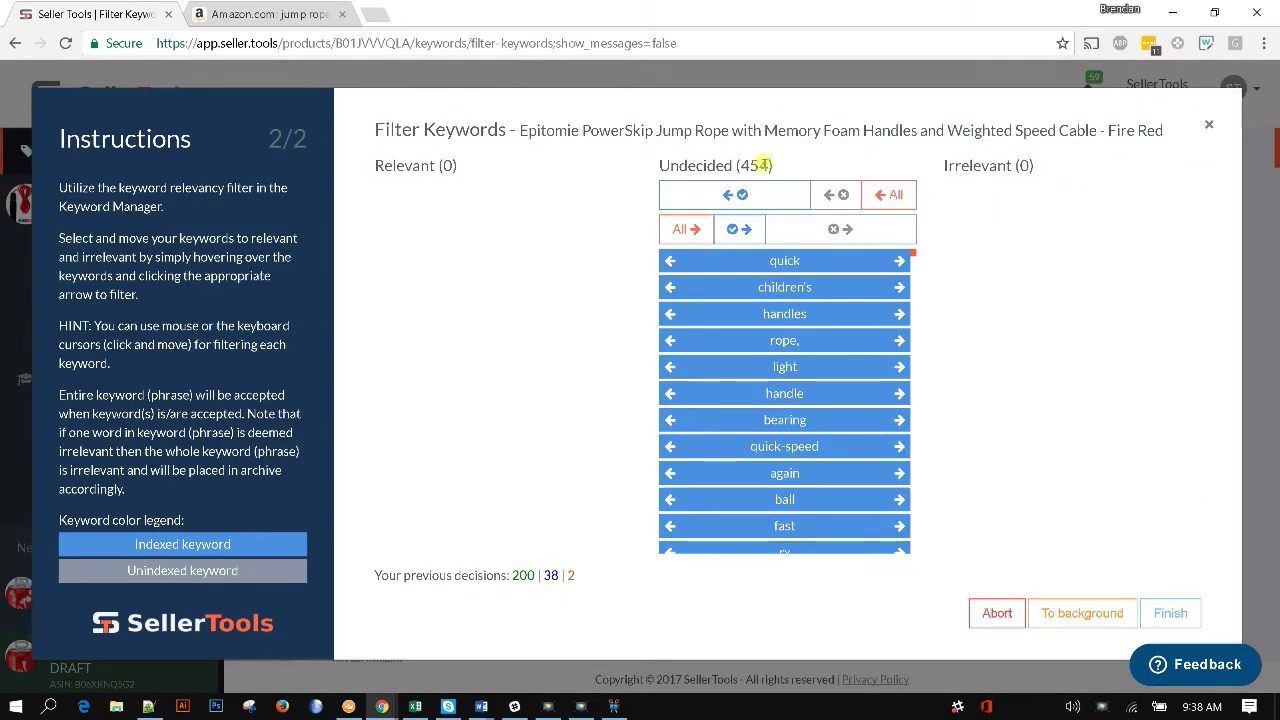
{"action": "double_click", "coordinate": [762, 165]}
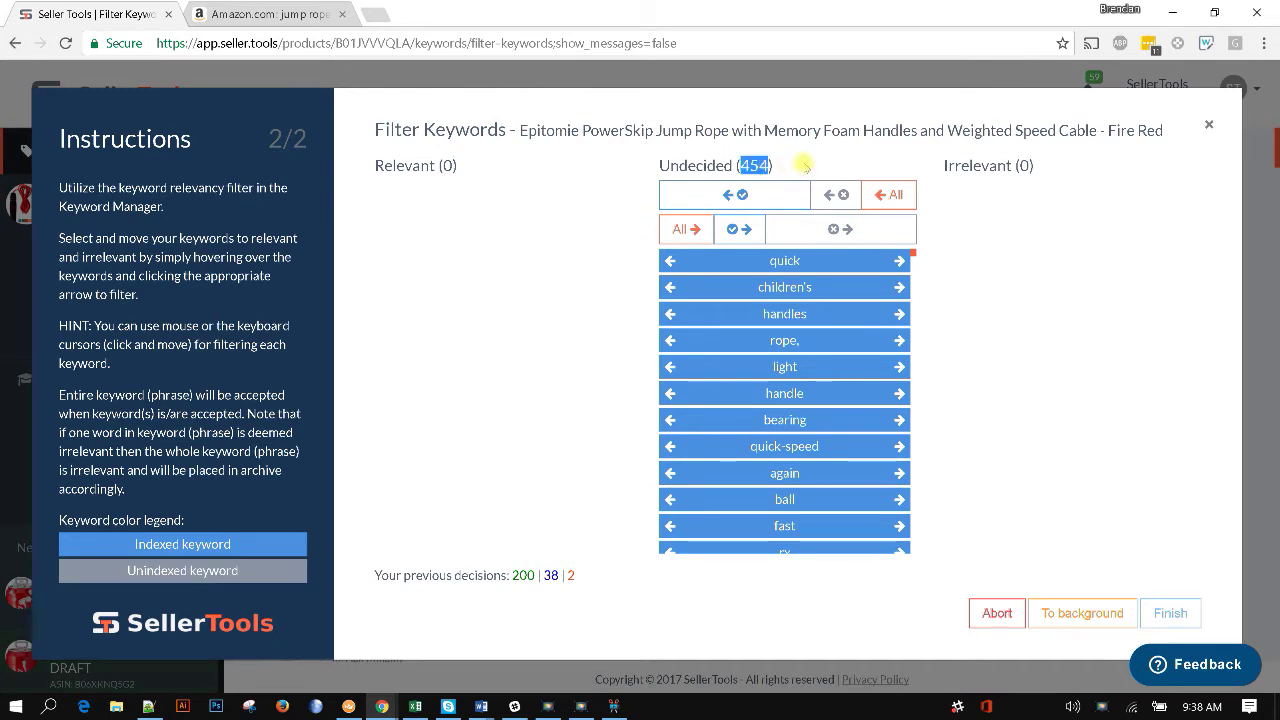
{"action": "left_click", "coordinate": [810, 167]}
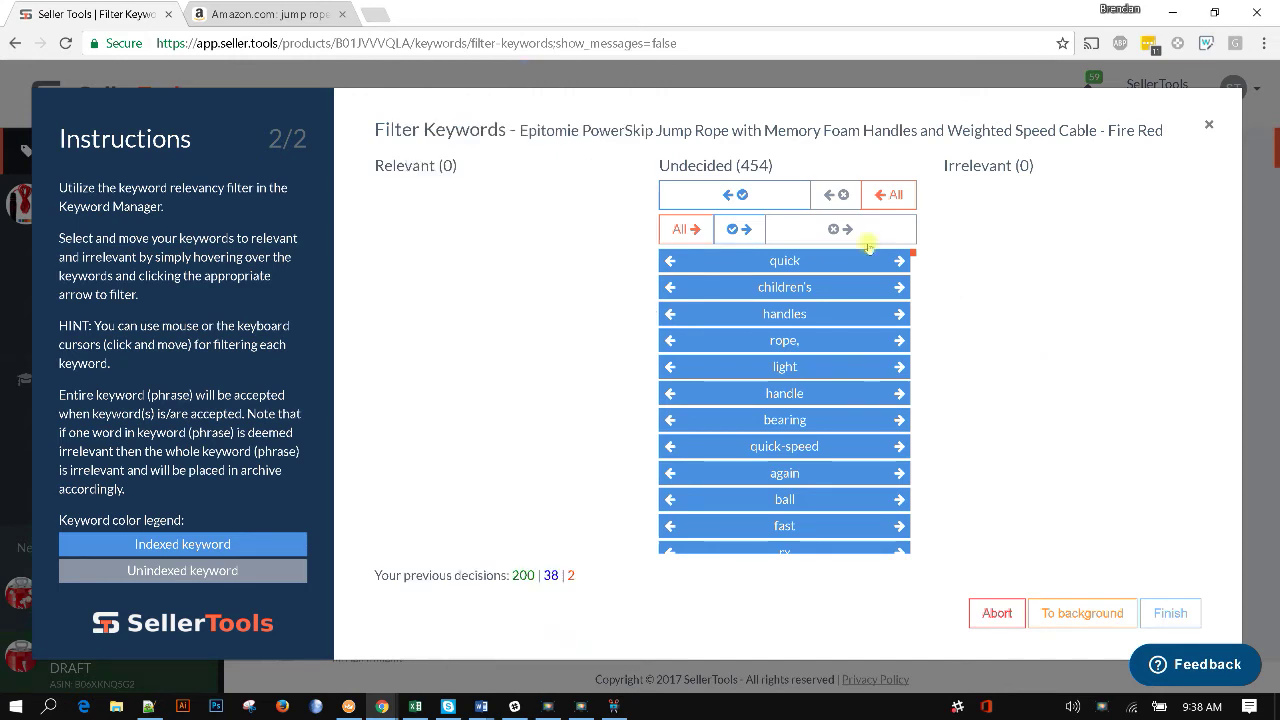
{"action": "left_click", "coordinate": [899, 195]}
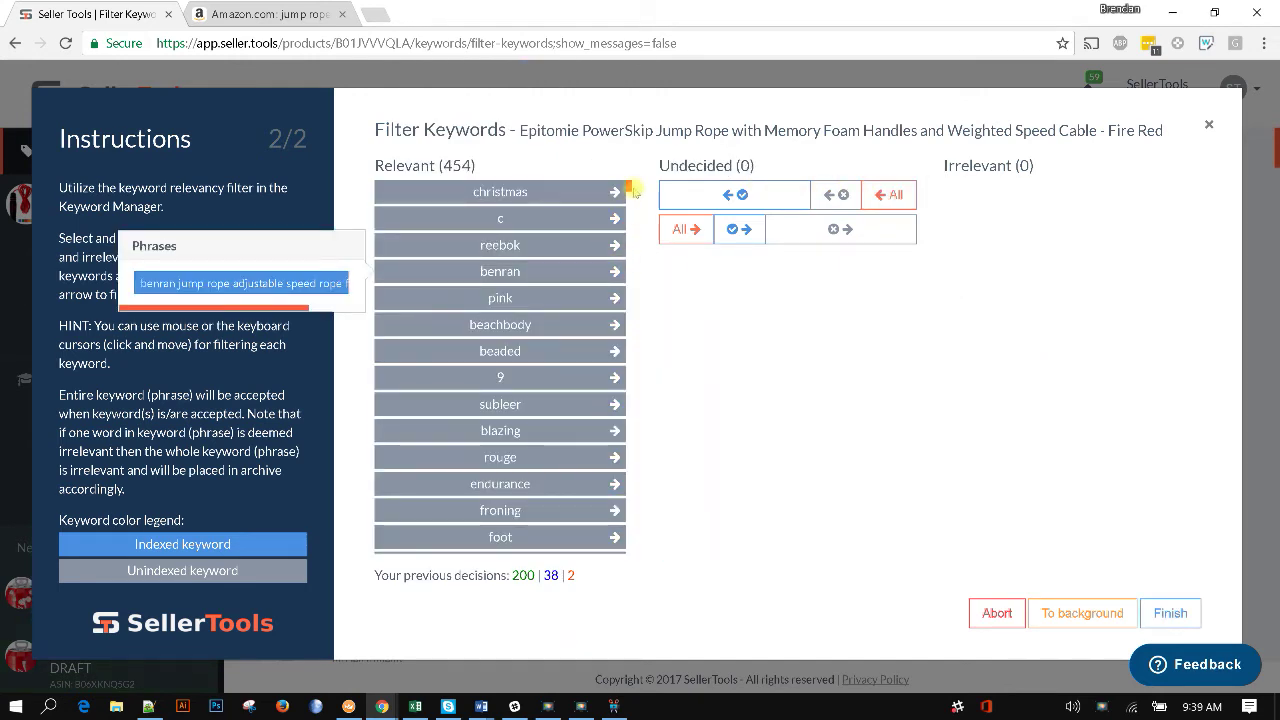
{"action": "left_click_drag", "start_coordinate": [629, 191], "coordinate": [682, 488]}
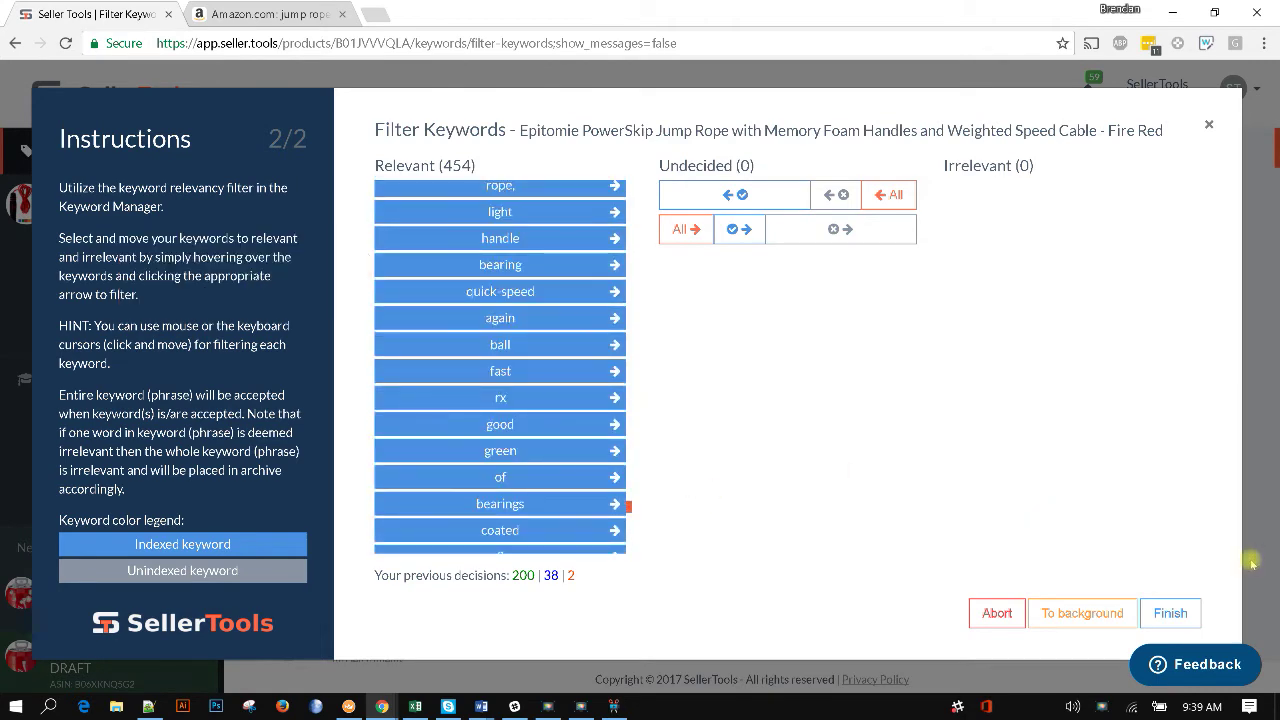
{"action": "left_click", "coordinate": [1172, 612]}
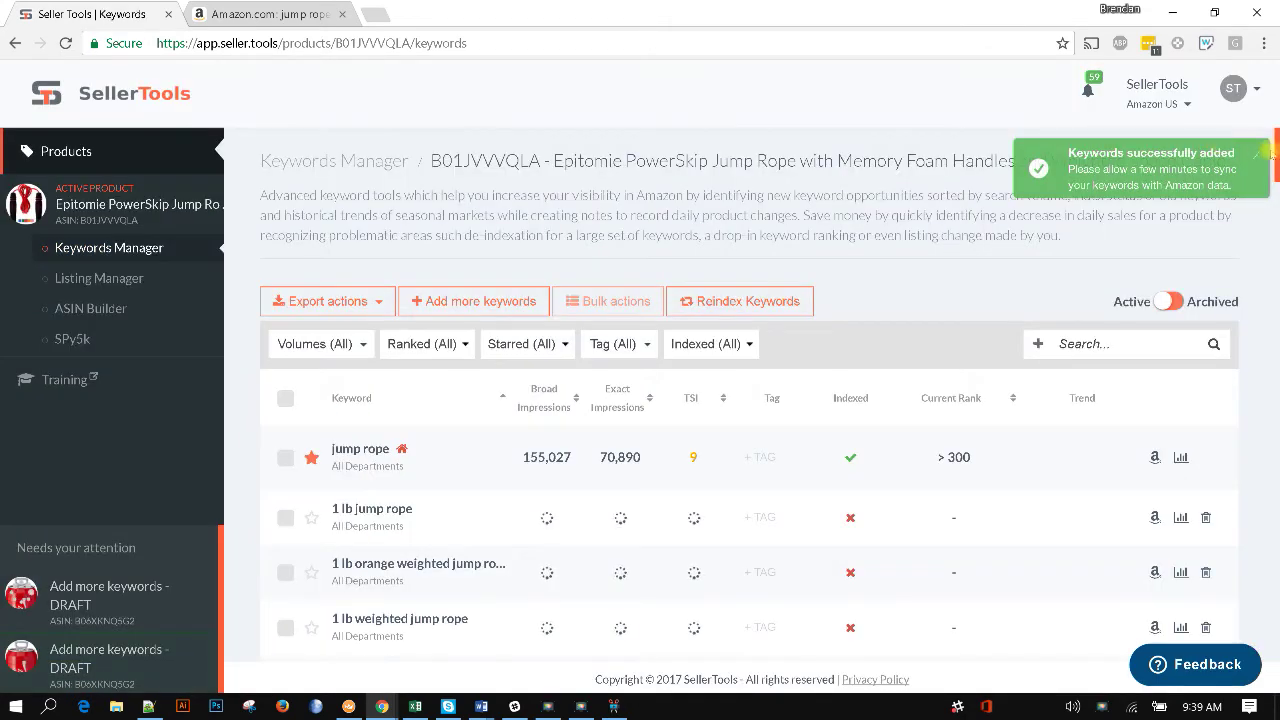
{"action": "left_click_drag", "start_coordinate": [1266, 146], "coordinate": [1263, 246]}
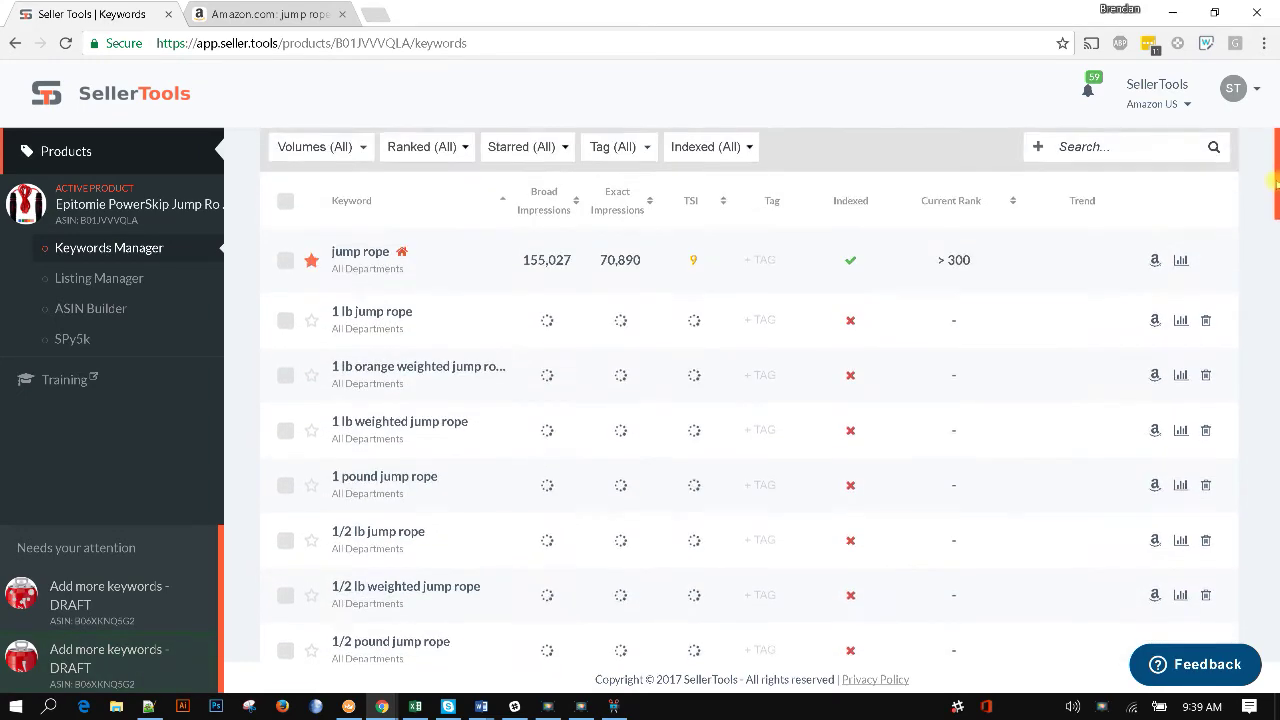
{"action": "mouse_move", "coordinate": [1263, 246]}
{"action": "left_mouse_down"}
{"action": "mouse_move", "coordinate": [1275, 181]}
{"action": "mouse_move", "coordinate": [1261, 670]}
{"action": "left_mouse_up"}
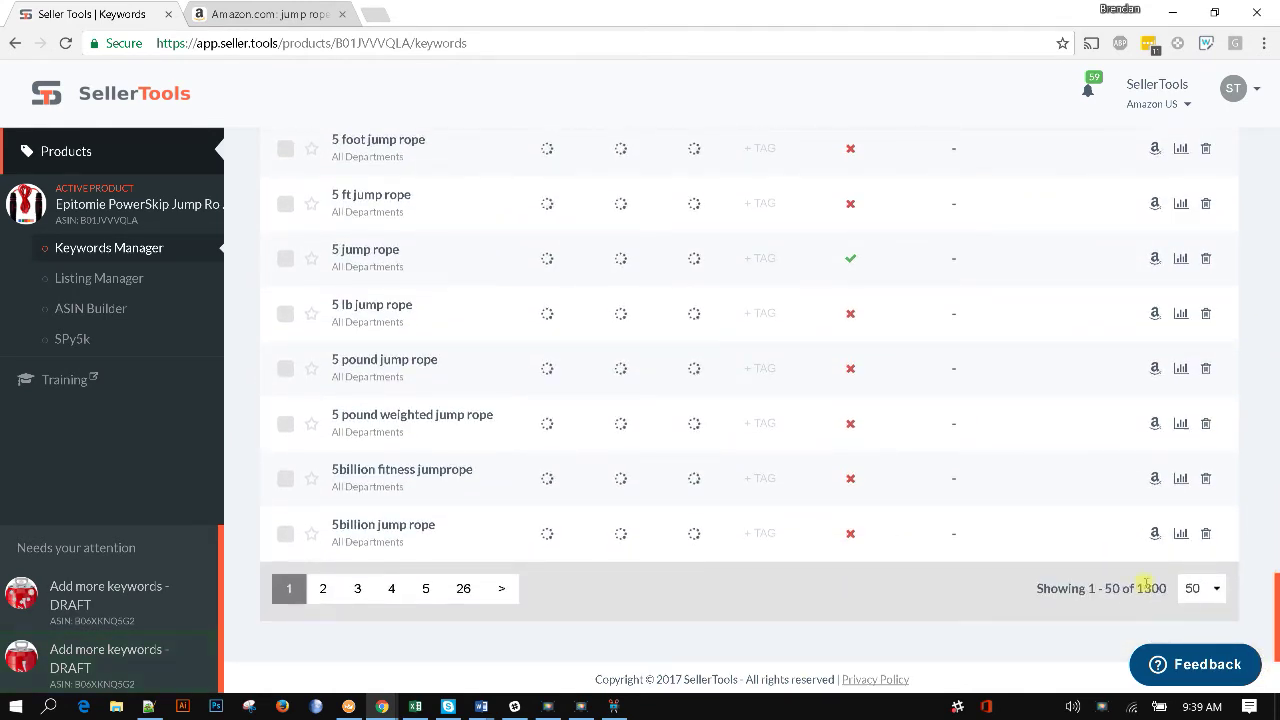
{"action": "double_click", "coordinate": [1150, 588]}
{"action": "left_click", "coordinate": [1144, 615]}
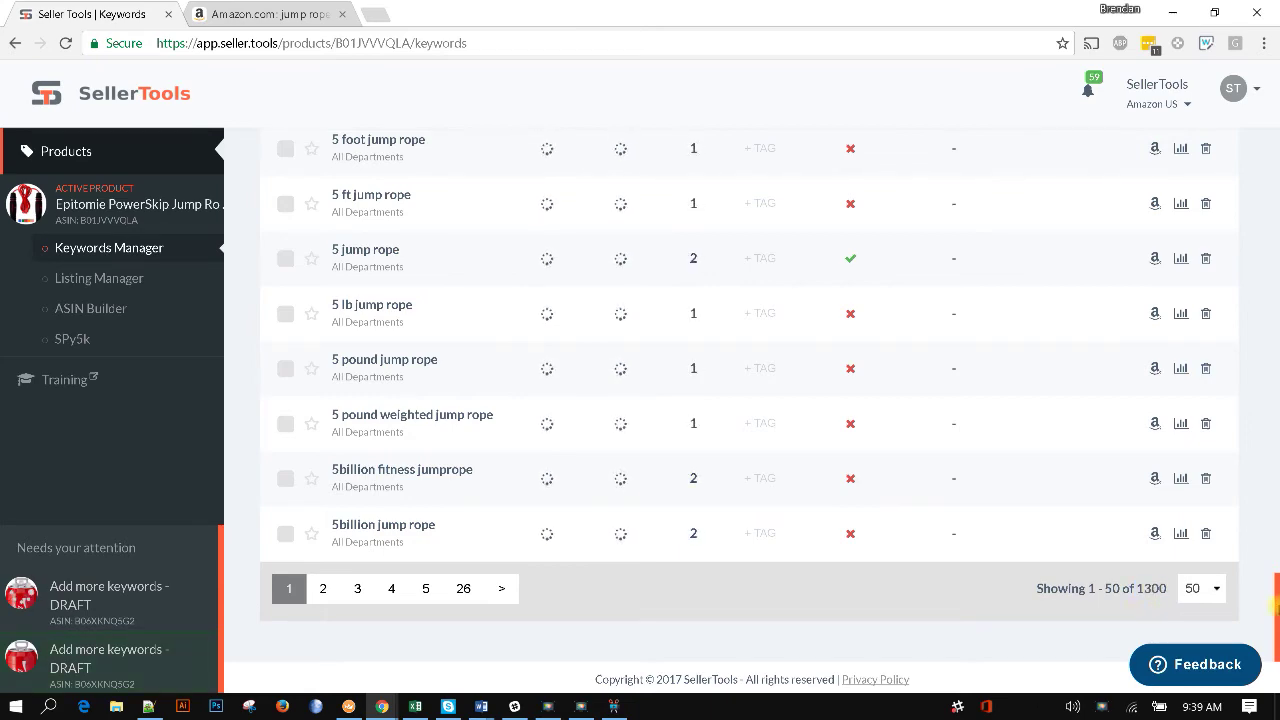
{"action": "left_click_drag", "start_coordinate": [1275, 608], "coordinate": [1275, 72]}
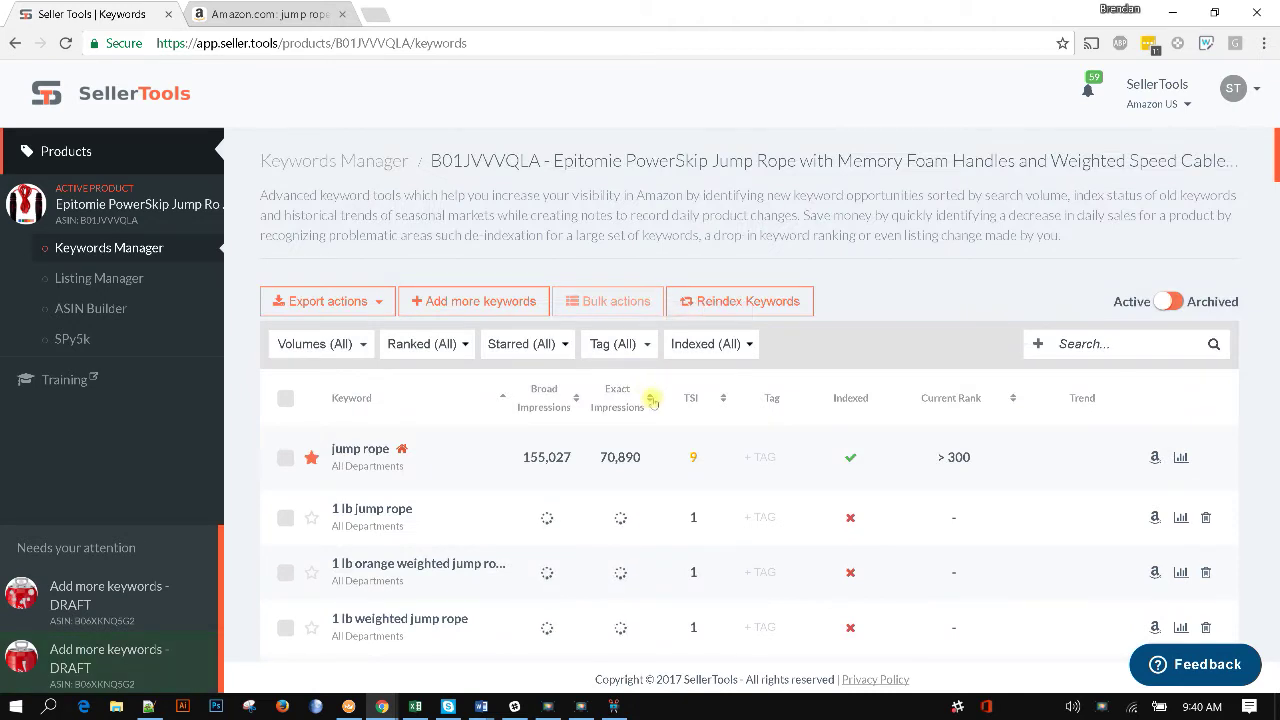
Sort by exact impressions descending, archive 'under', and verify it in the Archived list
{"action": "left_click", "coordinate": [652, 400]}
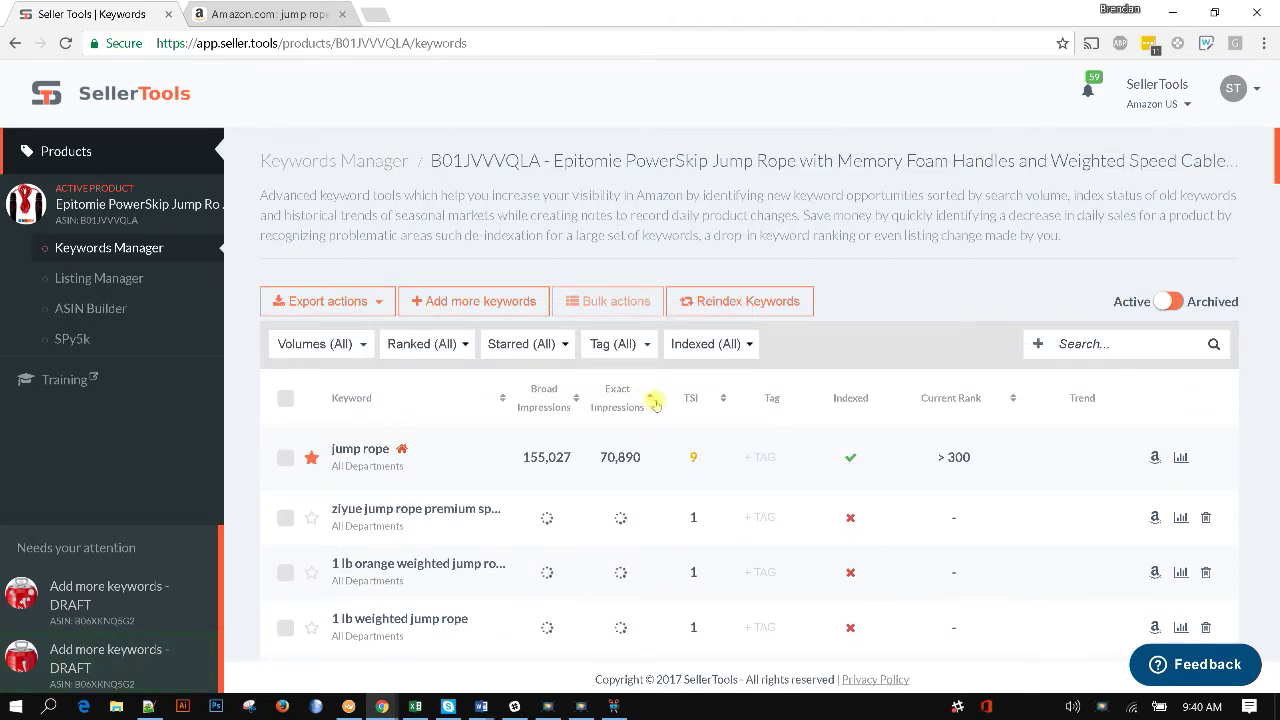
{"action": "left_click", "coordinate": [655, 403]}
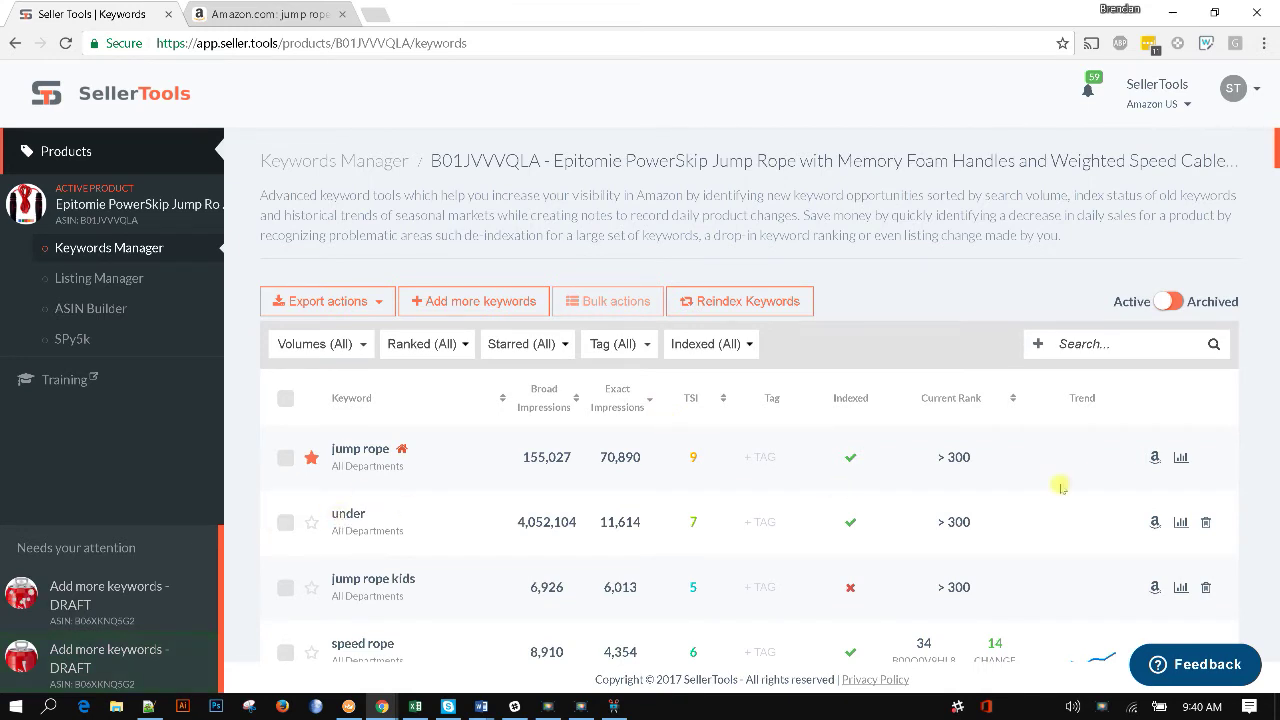
{"action": "left_click", "coordinate": [1207, 524]}
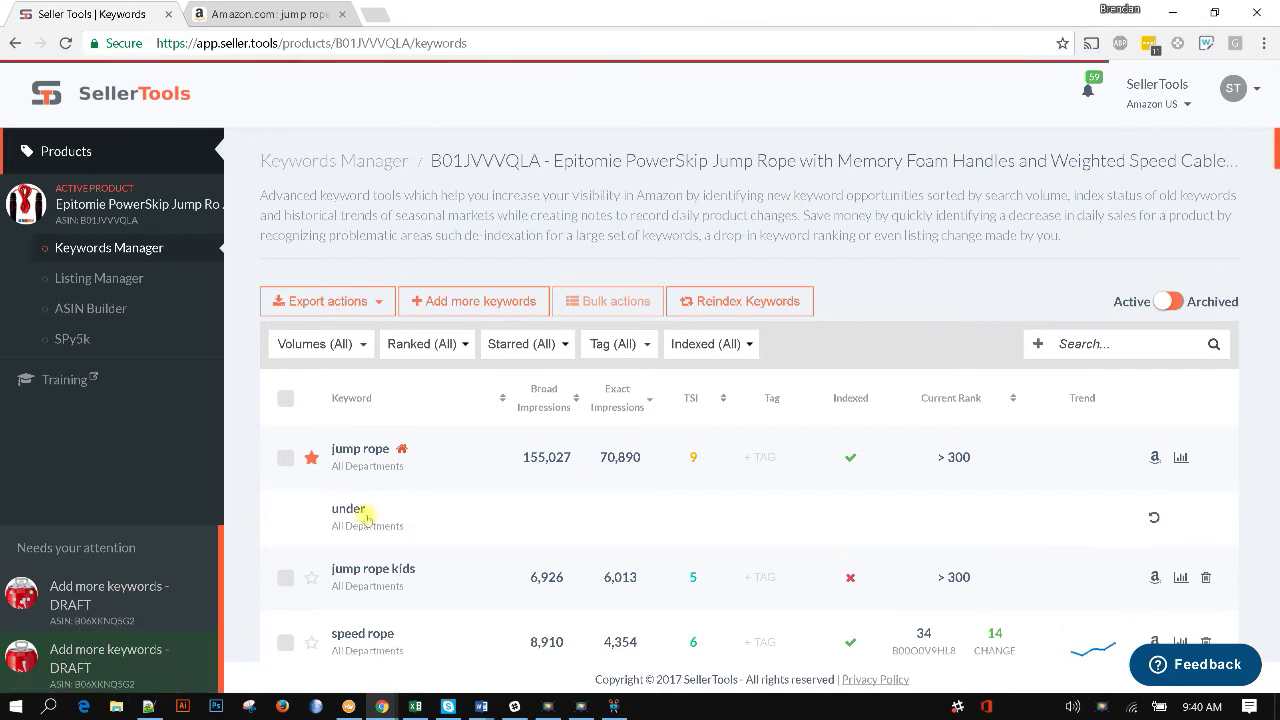
{"action": "left_click", "coordinate": [1172, 303]}
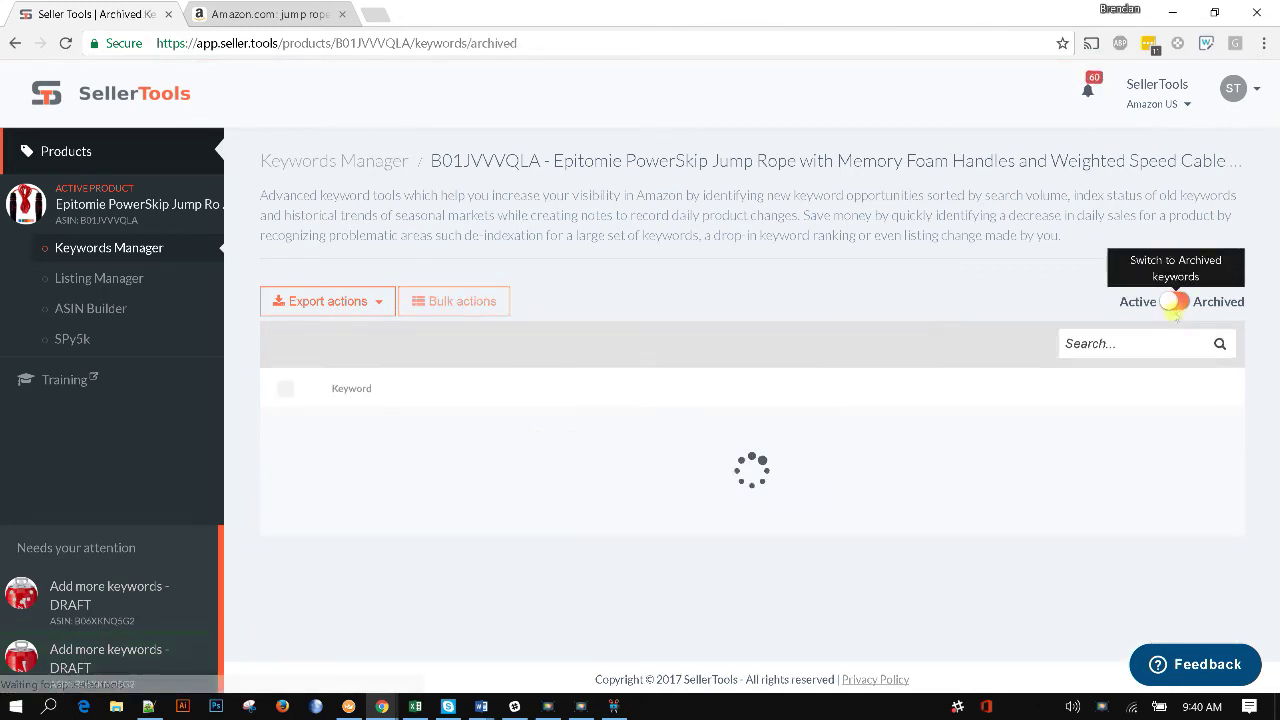
{"action": "scroll", "coordinate": [730, 427], "scroll_direction": "down", "scroll_amount": 3}
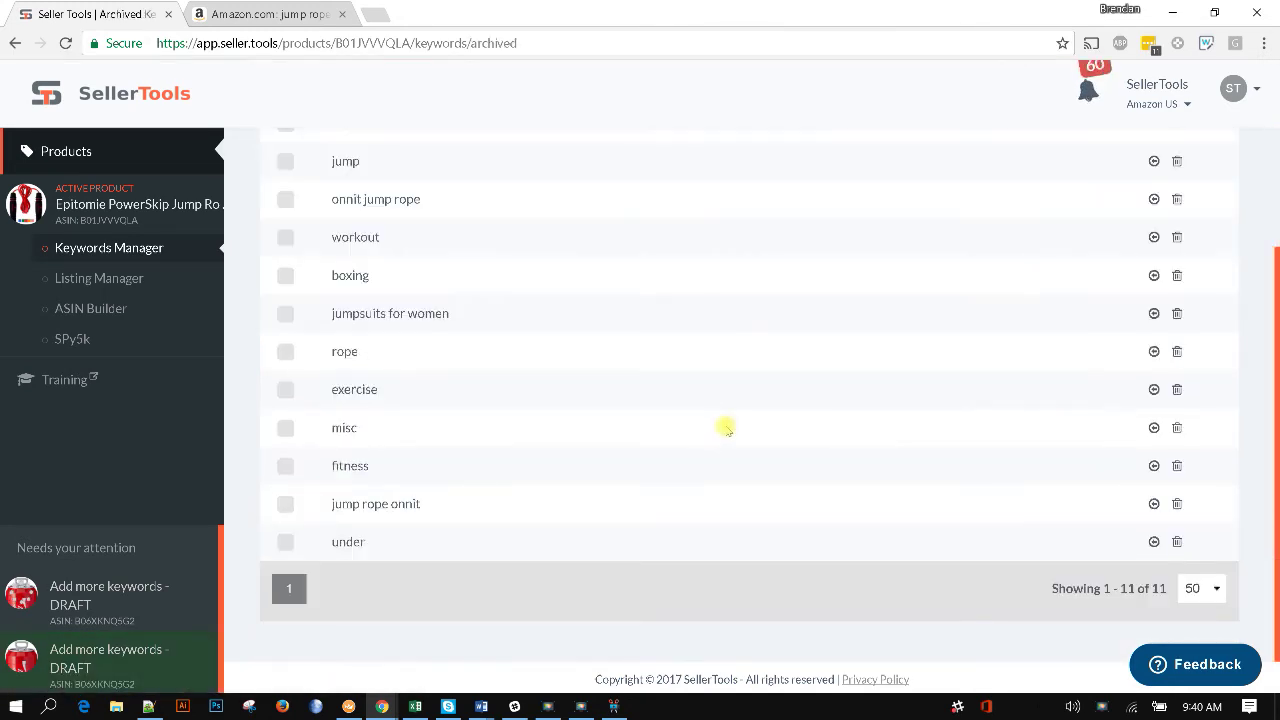
{"action": "scroll", "coordinate": [740, 427], "scroll_direction": "up", "scroll_amount": 3}
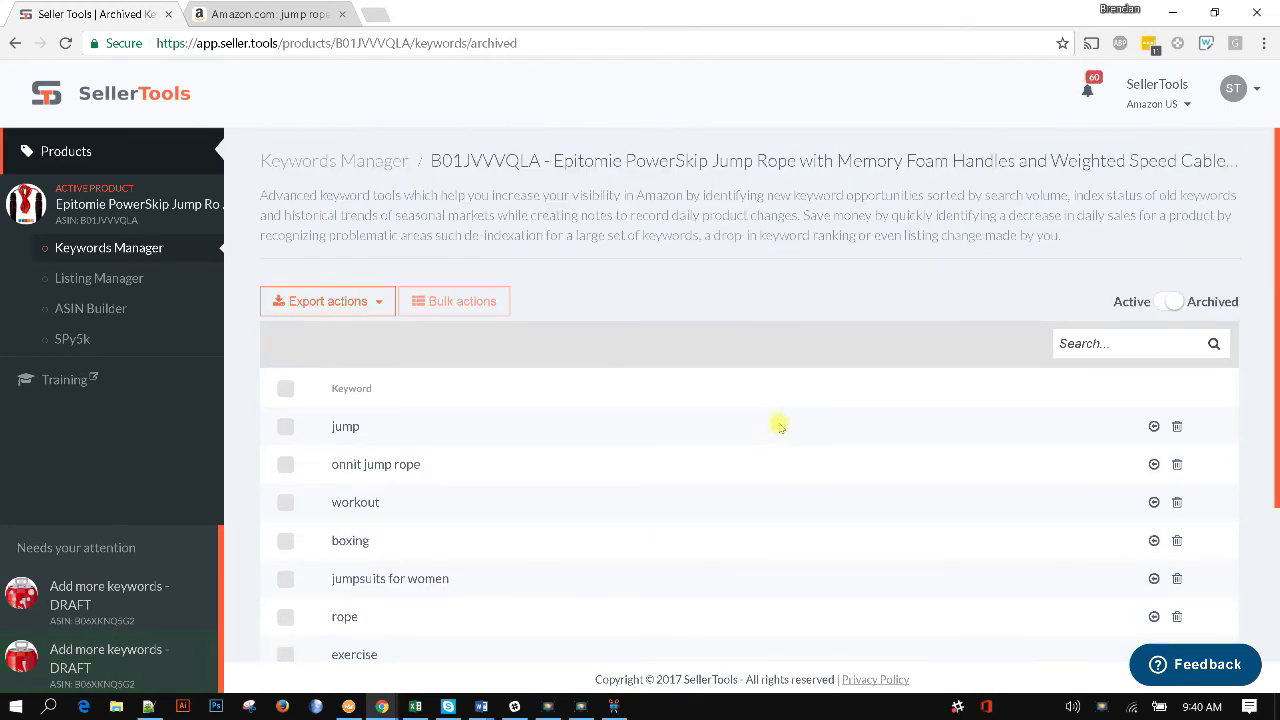
{"action": "left_click", "coordinate": [1174, 301]}
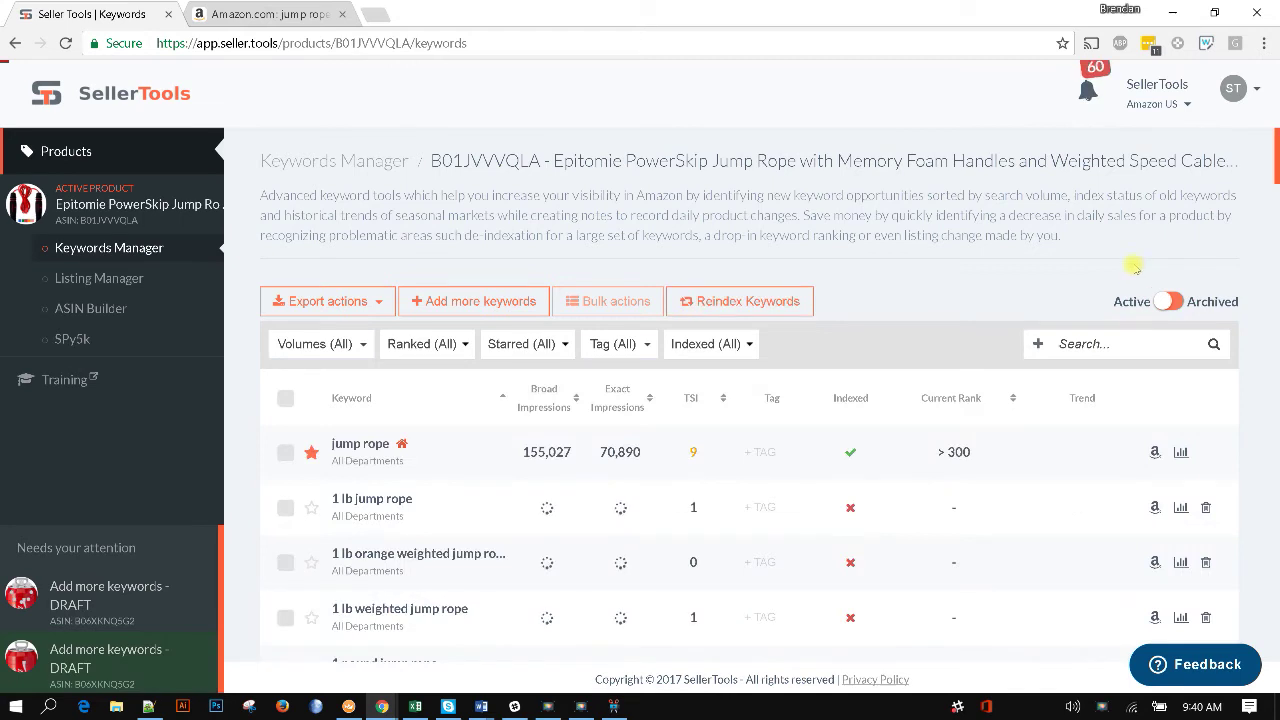
Move all 27 new suggested keywords to Relevant and finish, then scroll the keyword list
{"action": "left_click", "coordinate": [1096, 94]}
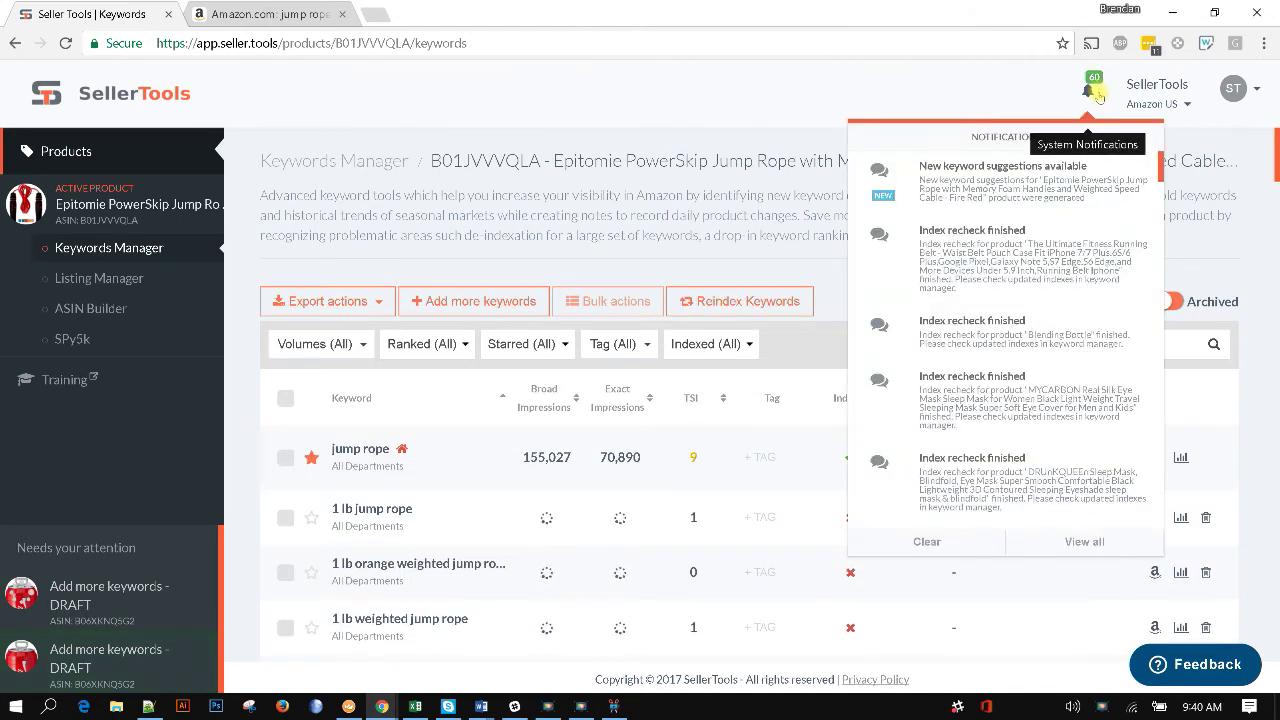
{"action": "left_click", "coordinate": [1080, 190]}
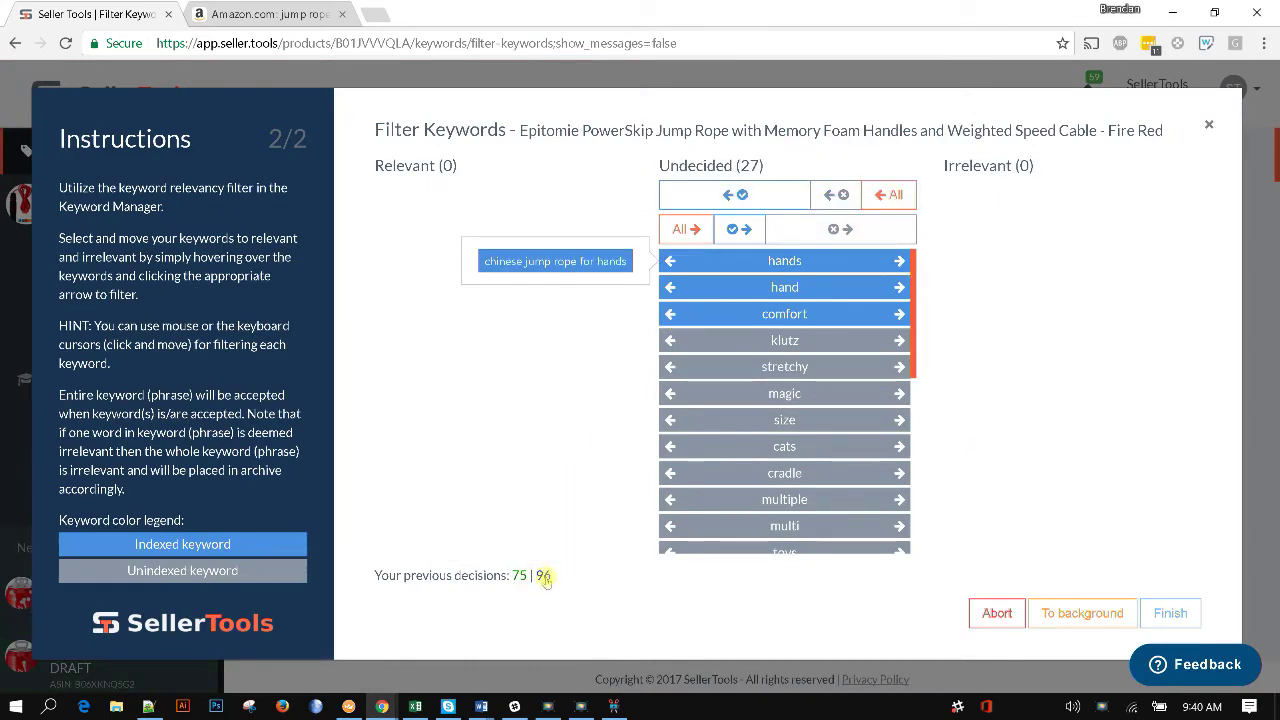
{"action": "left_click", "coordinate": [877, 200]}
{"action": "left_click", "coordinate": [1168, 610]}
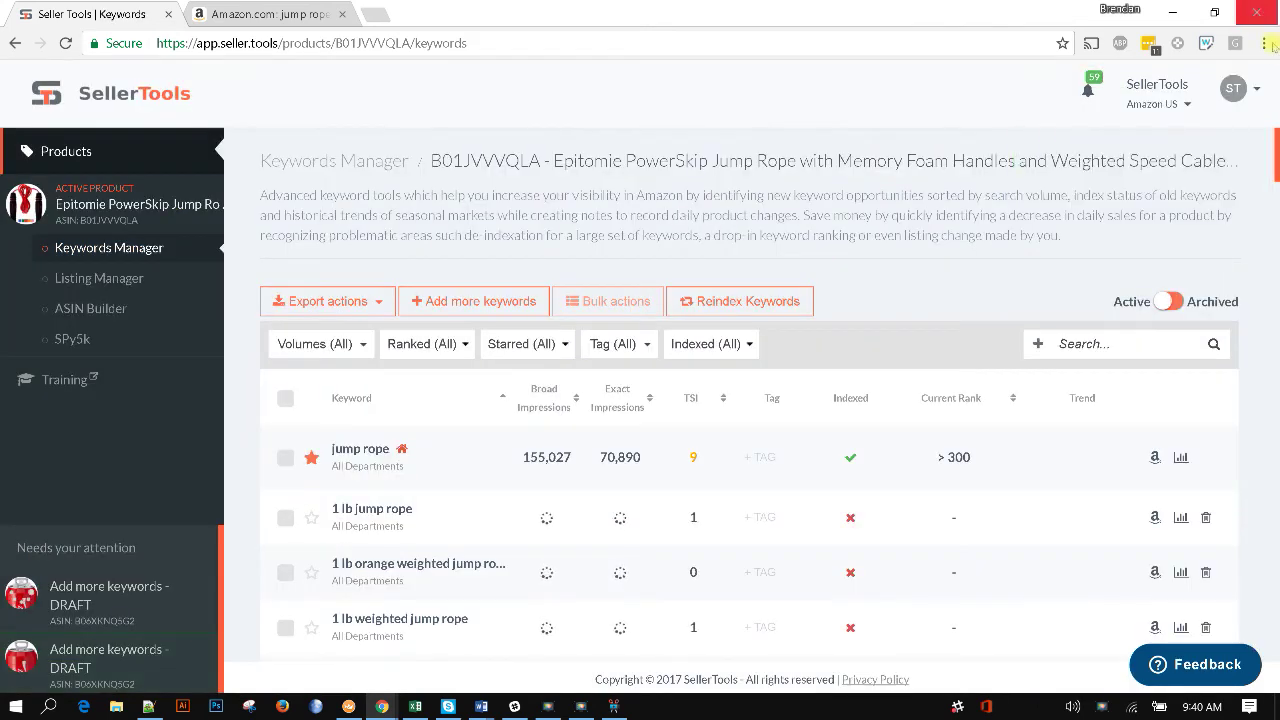
{"action": "left_click_drag", "start_coordinate": [1275, 160], "coordinate": [1275, 640]}
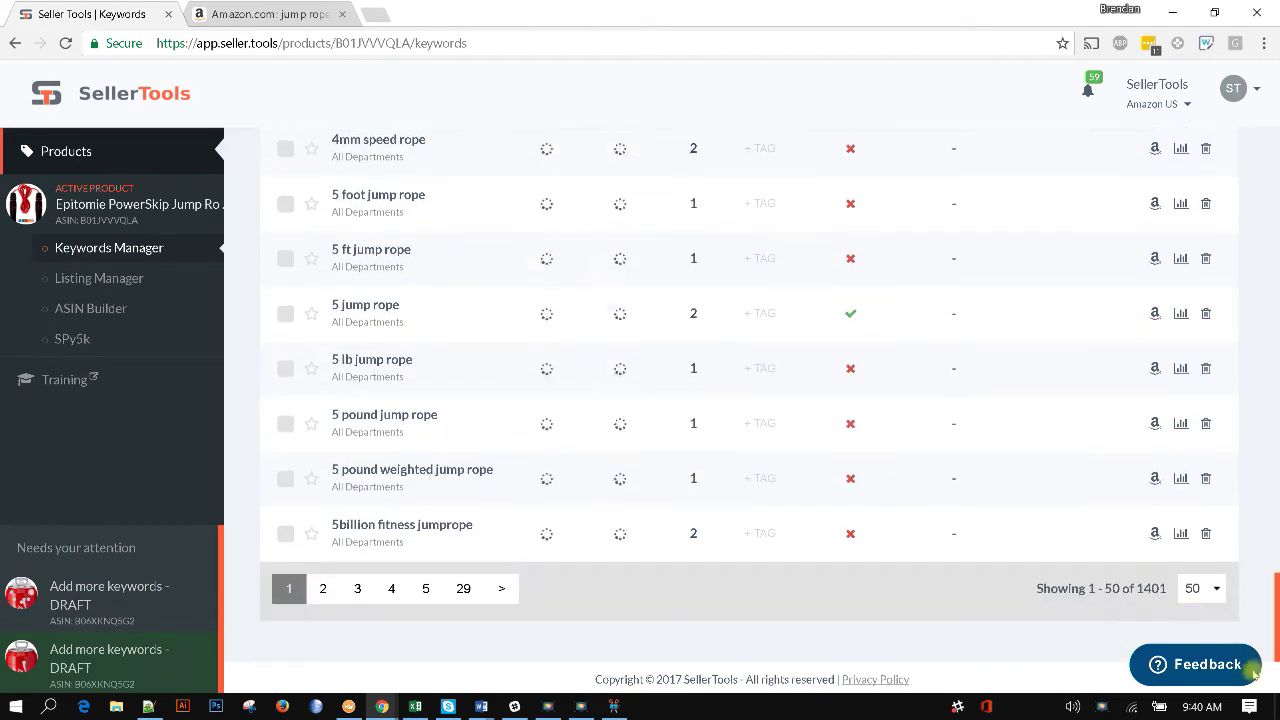
{"action": "left_click", "coordinate": [1274, 337]}
{"action": "left_click_drag", "start_coordinate": [1274, 337], "coordinate": [1276, 133]}
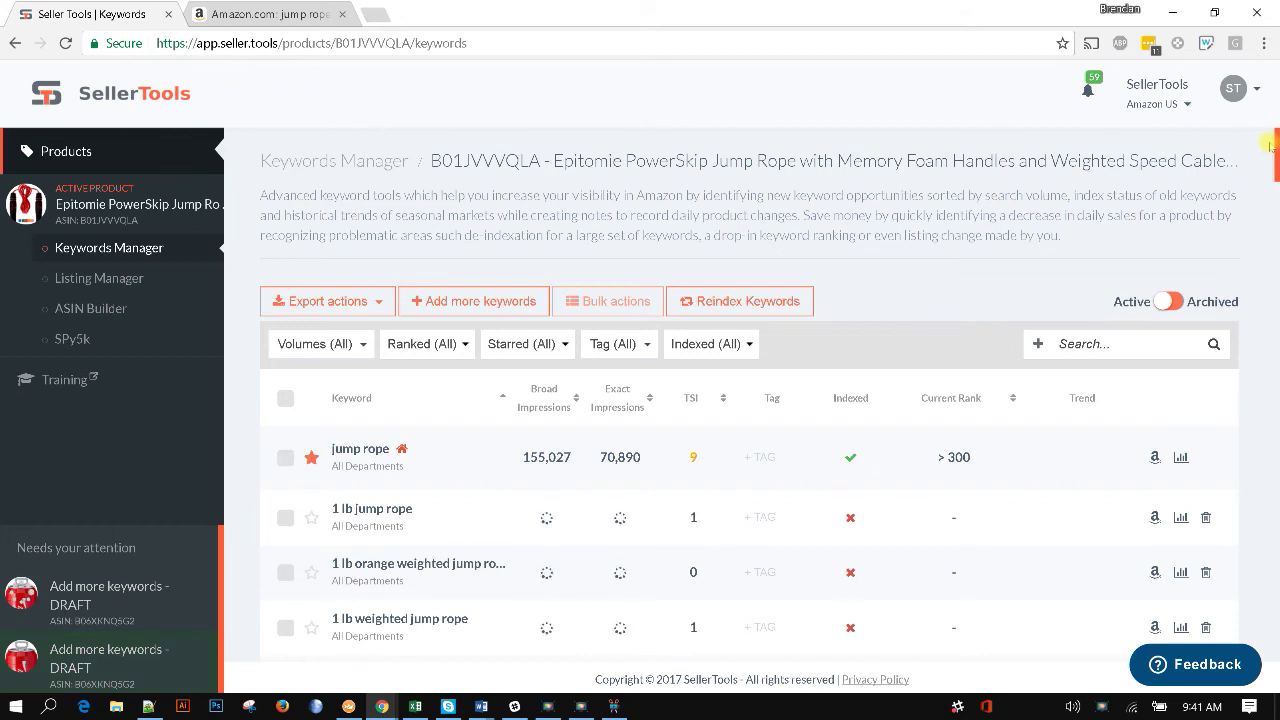
{"action": "left_click", "coordinate": [124, 280]}
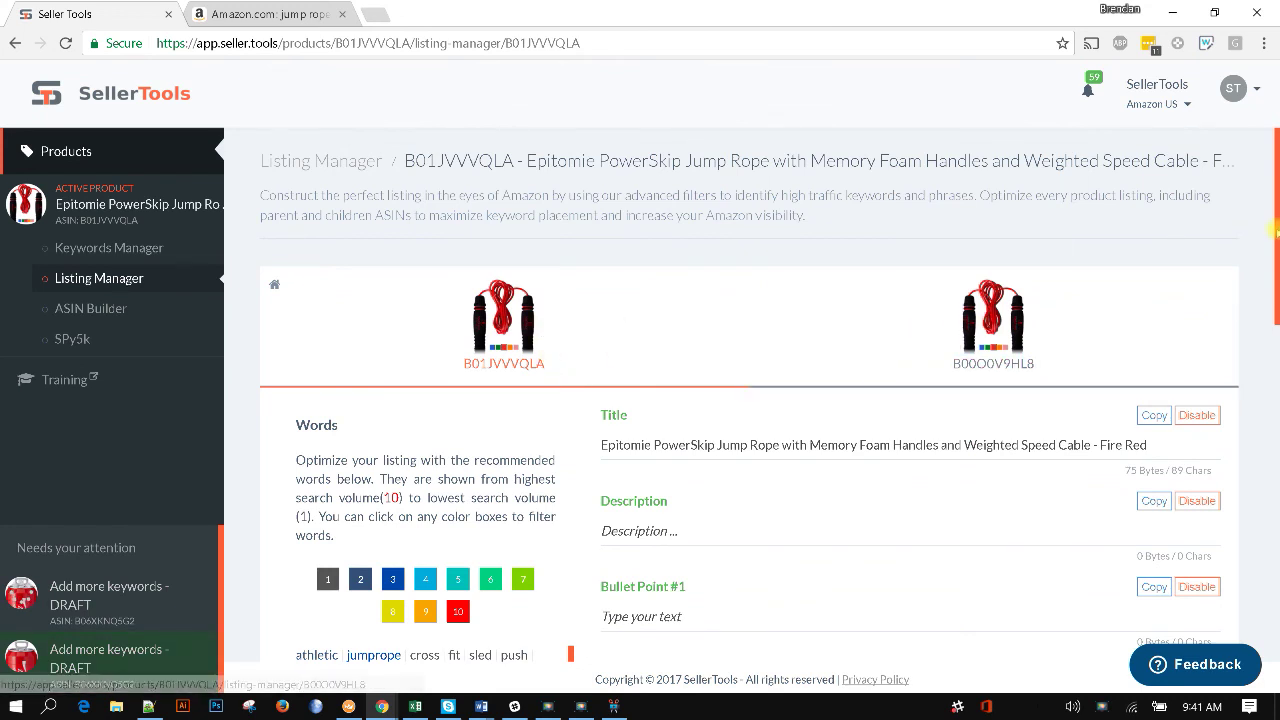
Turn off volume filter boxes 1–7, re-enable box 7 to leave only crossrope, and select it
{"action": "scroll", "coordinate": [1262, 300], "scroll_direction": "down", "scroll_amount": 2}
{"action": "scroll", "coordinate": [1268, 312], "scroll_direction": "down", "scroll_amount": 2}
{"action": "scroll", "coordinate": [1268, 300], "scroll_direction": "up", "scroll_amount": 1}
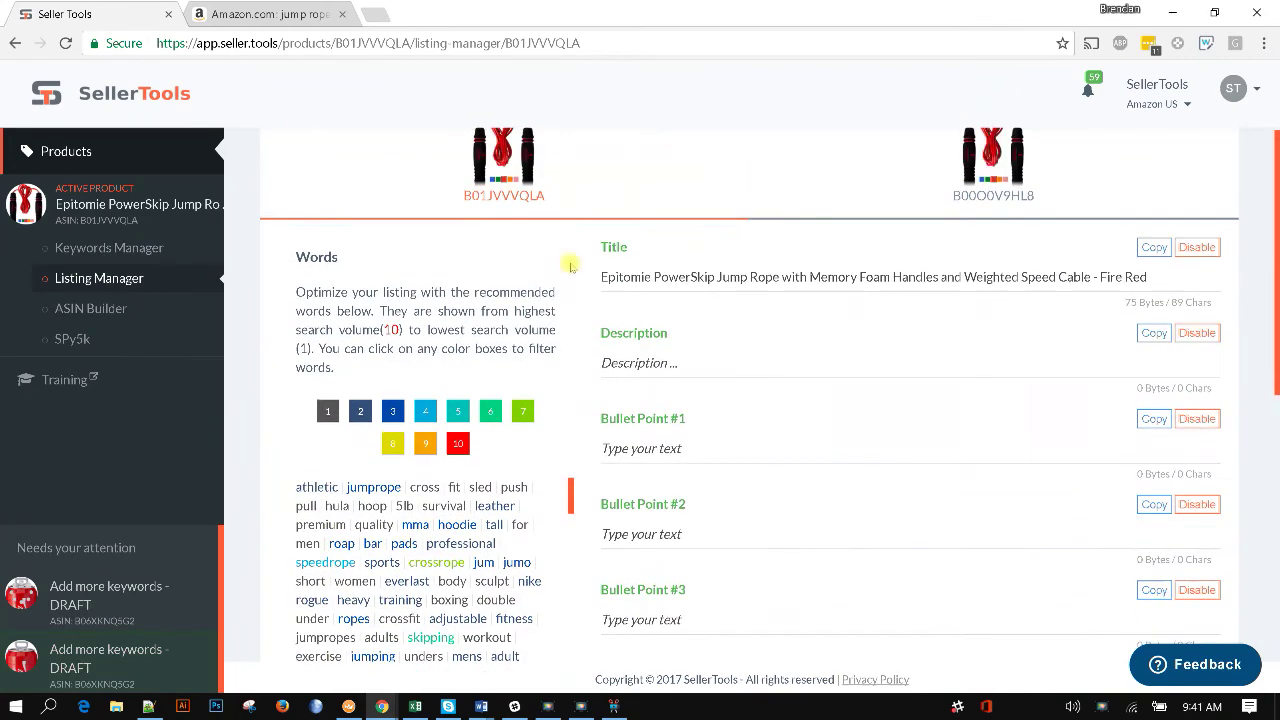
{"action": "scroll", "coordinate": [1276, 195], "scroll_direction": "down", "scroll_amount": 3}
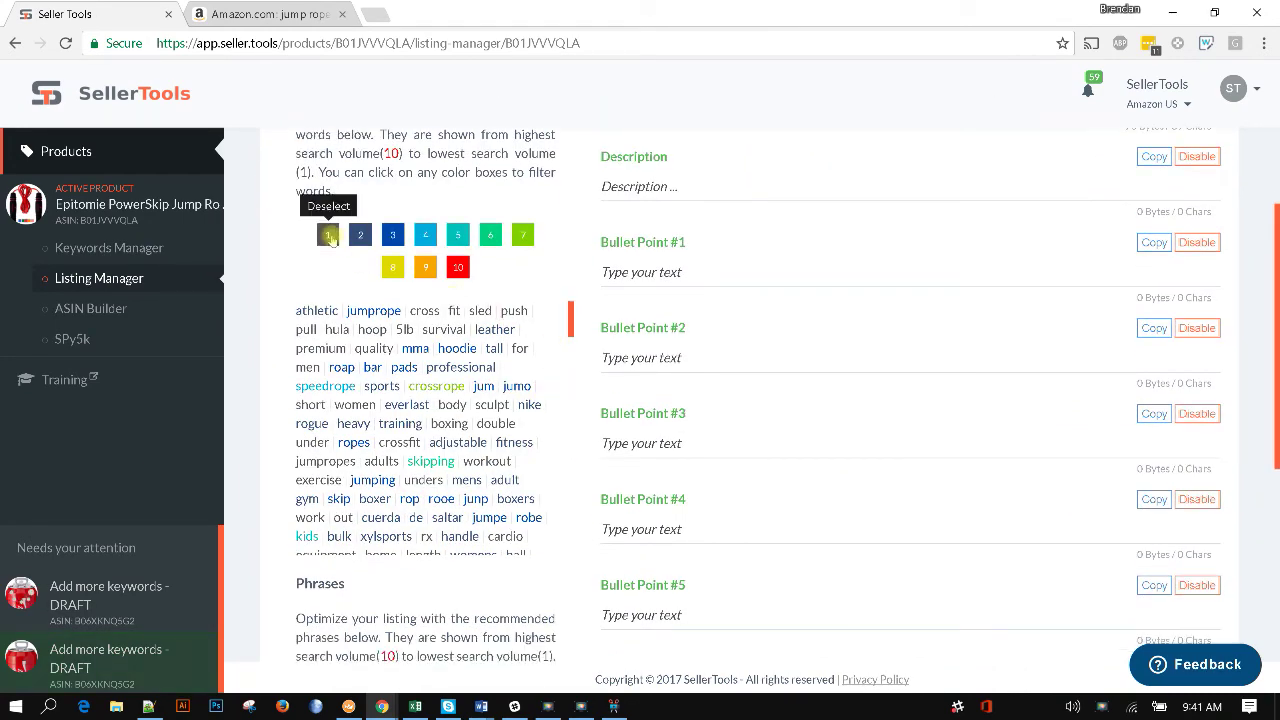
{"action": "left_click", "coordinate": [329, 235]}
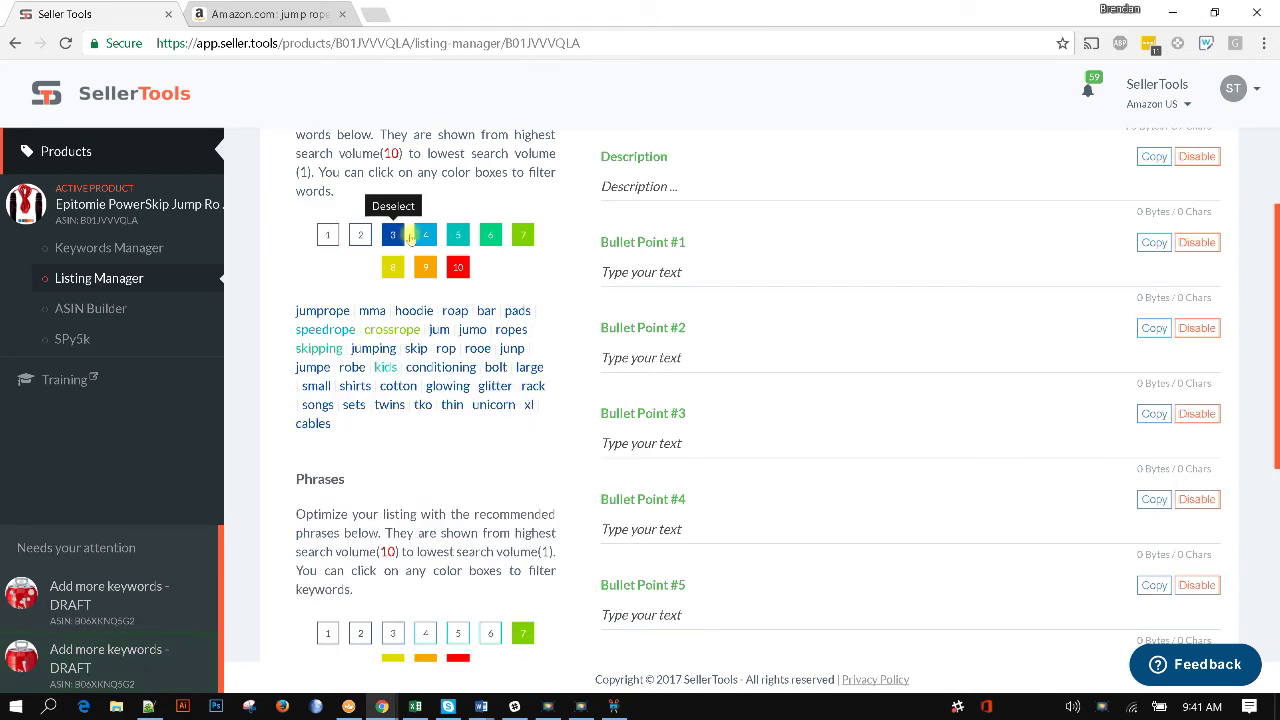
{"action": "left_click", "coordinate": [393, 235]}
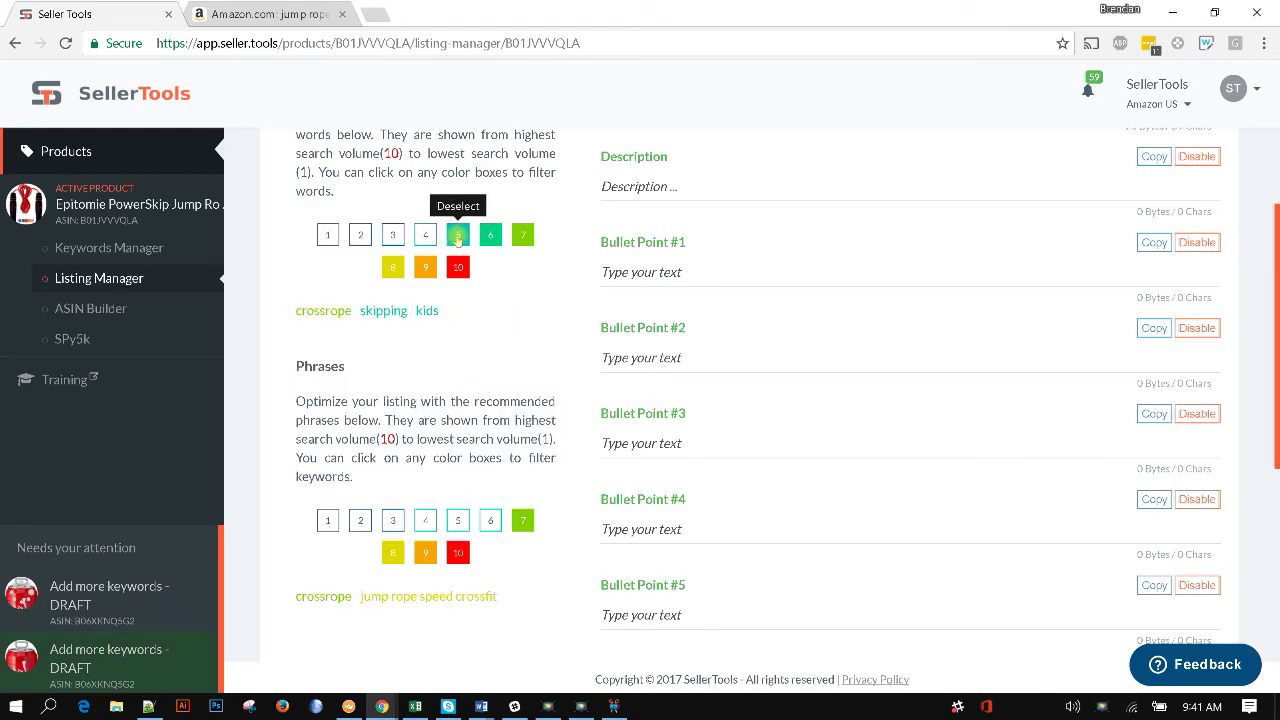
{"action": "left_click", "coordinate": [458, 236]}
{"action": "left_click", "coordinate": [521, 236]}
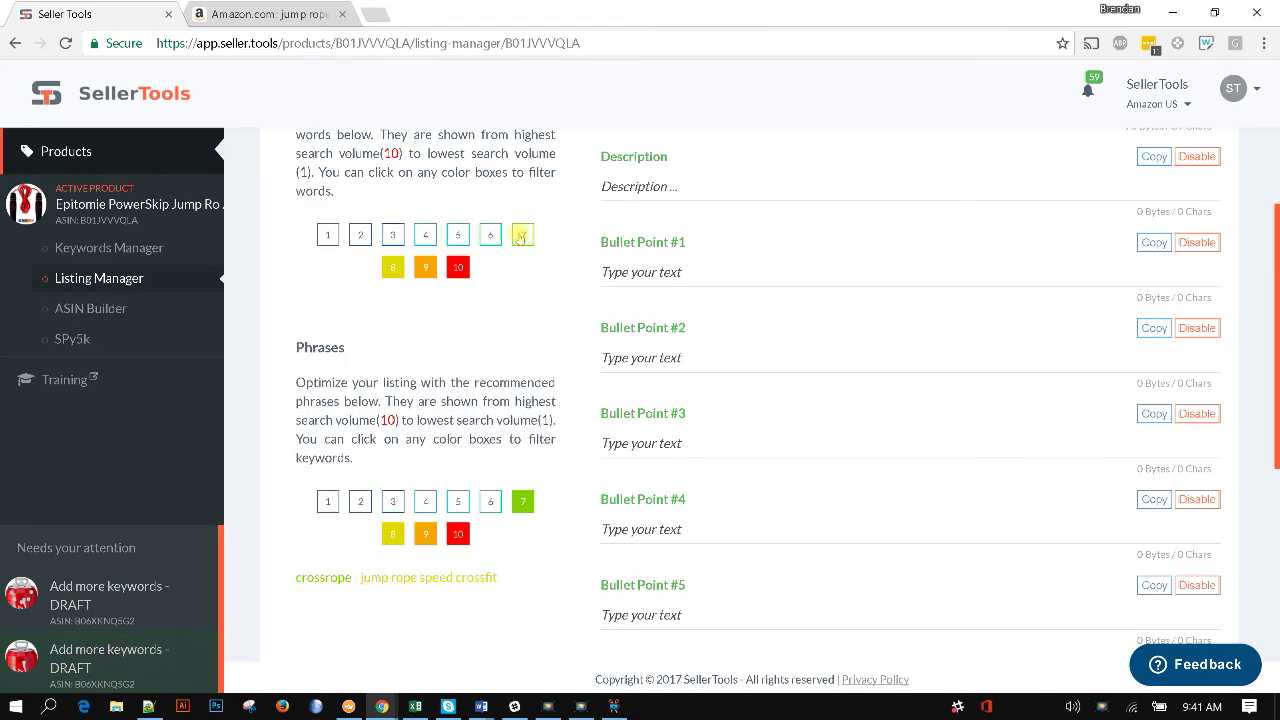
{"action": "left_click", "coordinate": [521, 236]}
{"action": "double_click", "coordinate": [325, 312]}
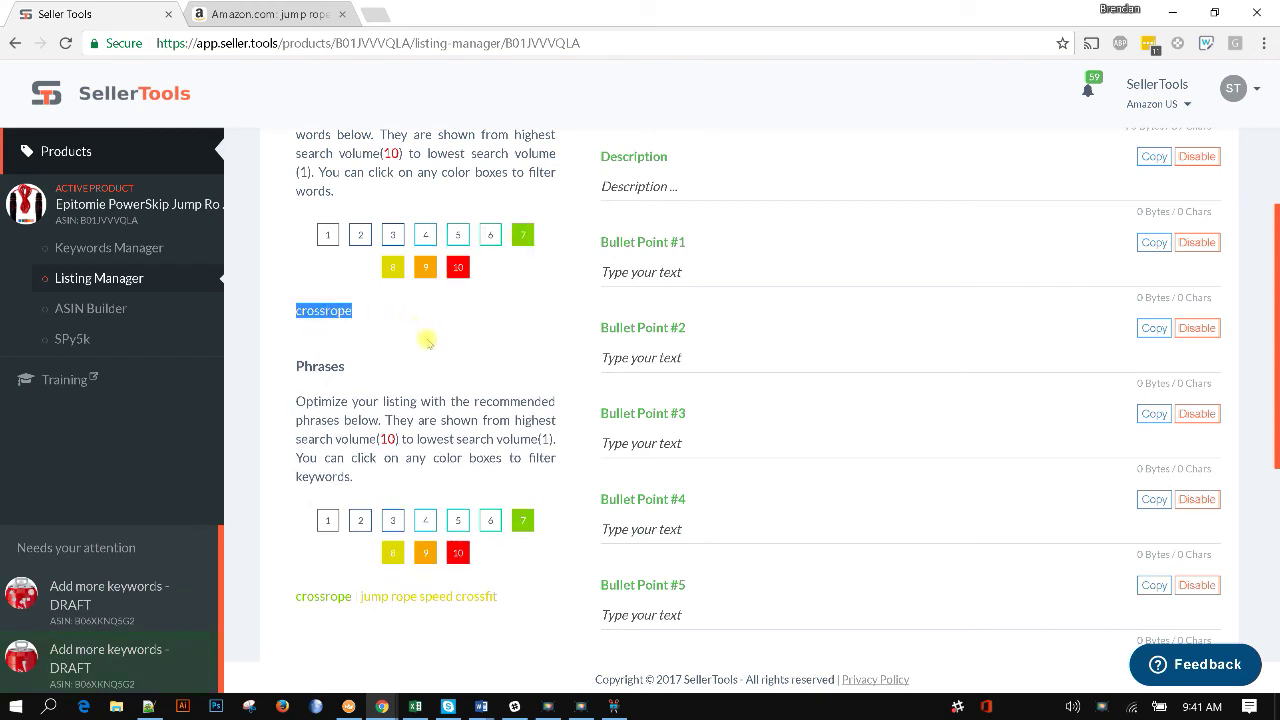
{"action": "scroll", "coordinate": [813, 273], "scroll_direction": "up", "scroll_amount": 3}
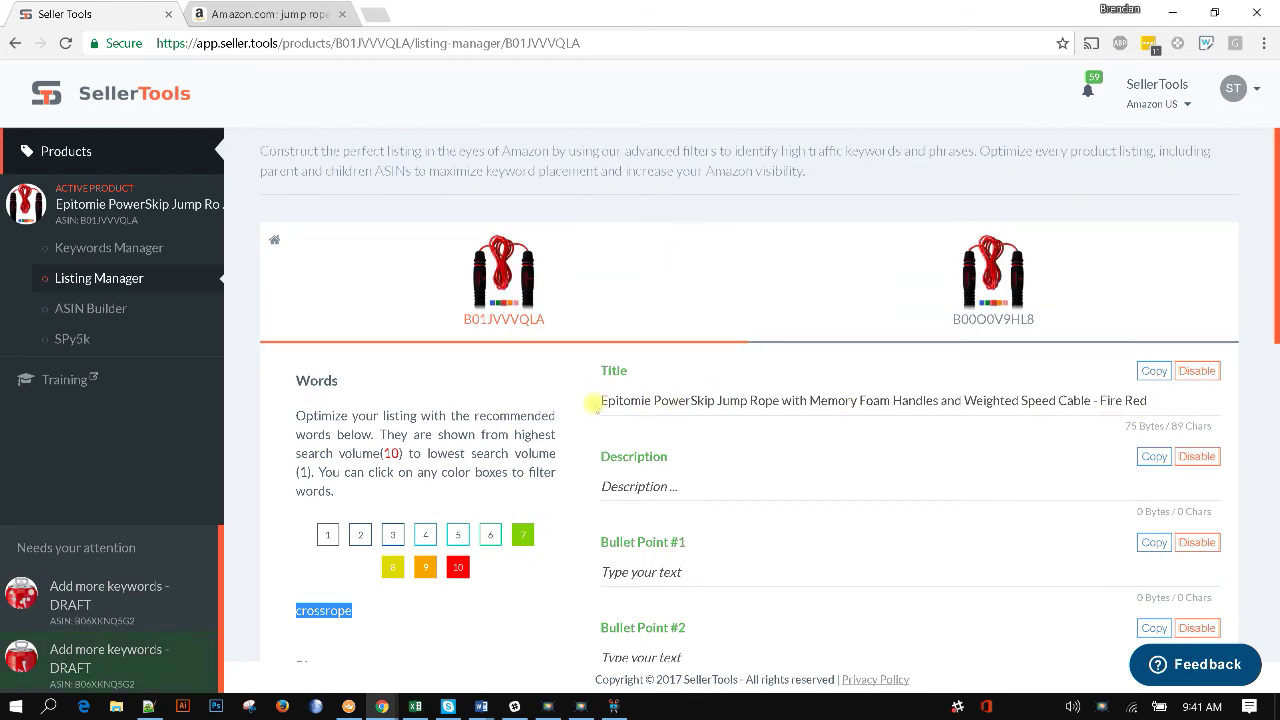
Put crossrope at the start of the title and 'speedrope skipping kids' into Bullet Point #3
{"action": "left_click_drag", "start_coordinate": [603, 400], "coordinate": [603, 400]}
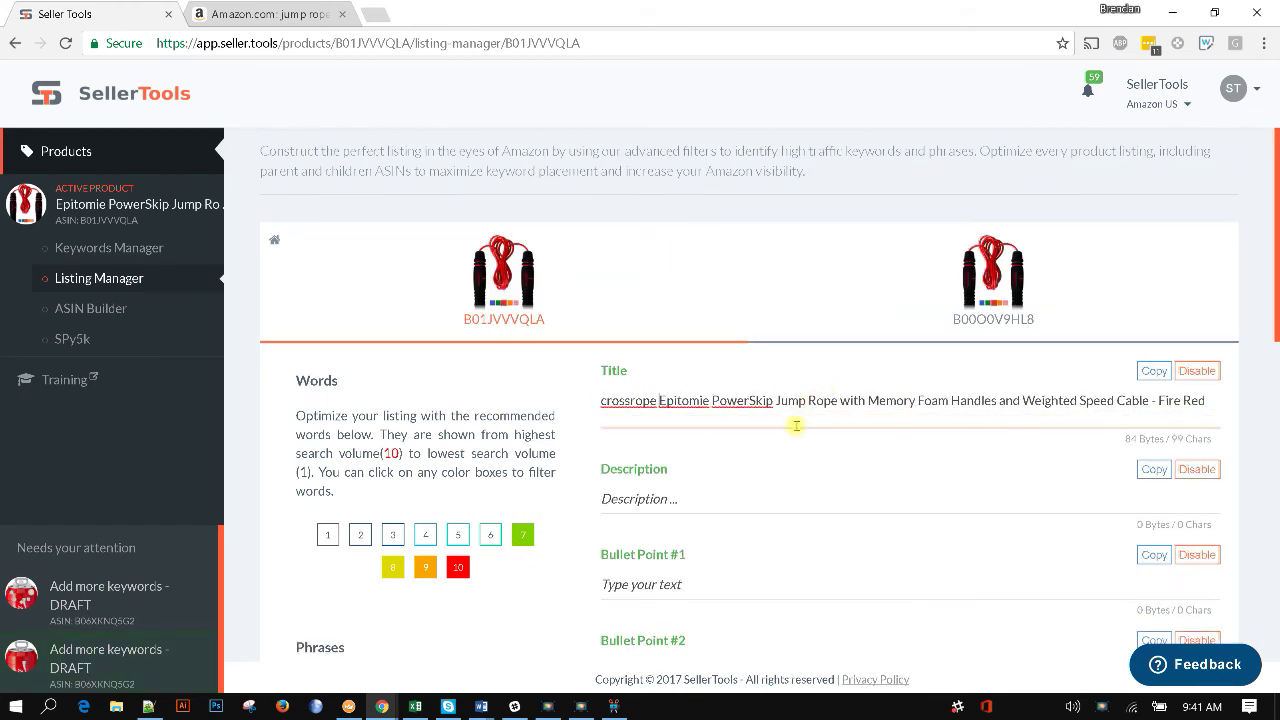
{"action": "left_click", "coordinate": [490, 535]}
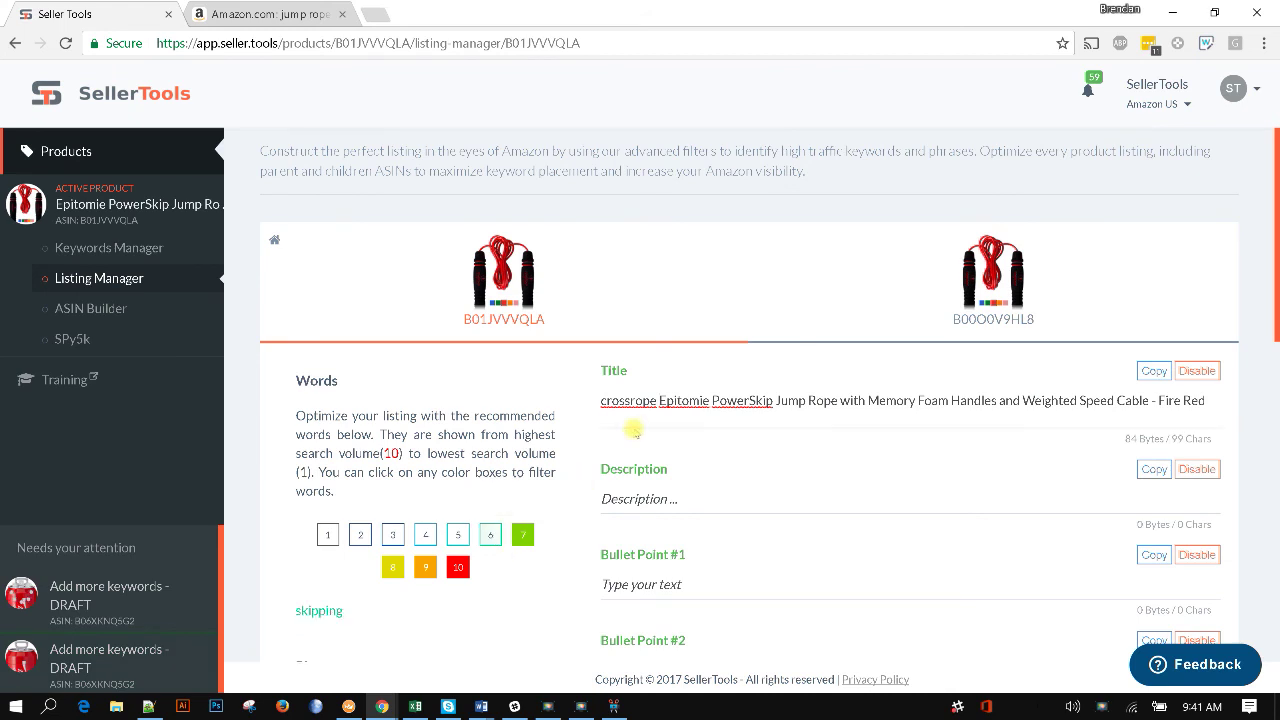
{"action": "scroll", "coordinate": [625, 430], "scroll_direction": "down", "scroll_amount": 3}
{"action": "left_click", "coordinate": [457, 234]}
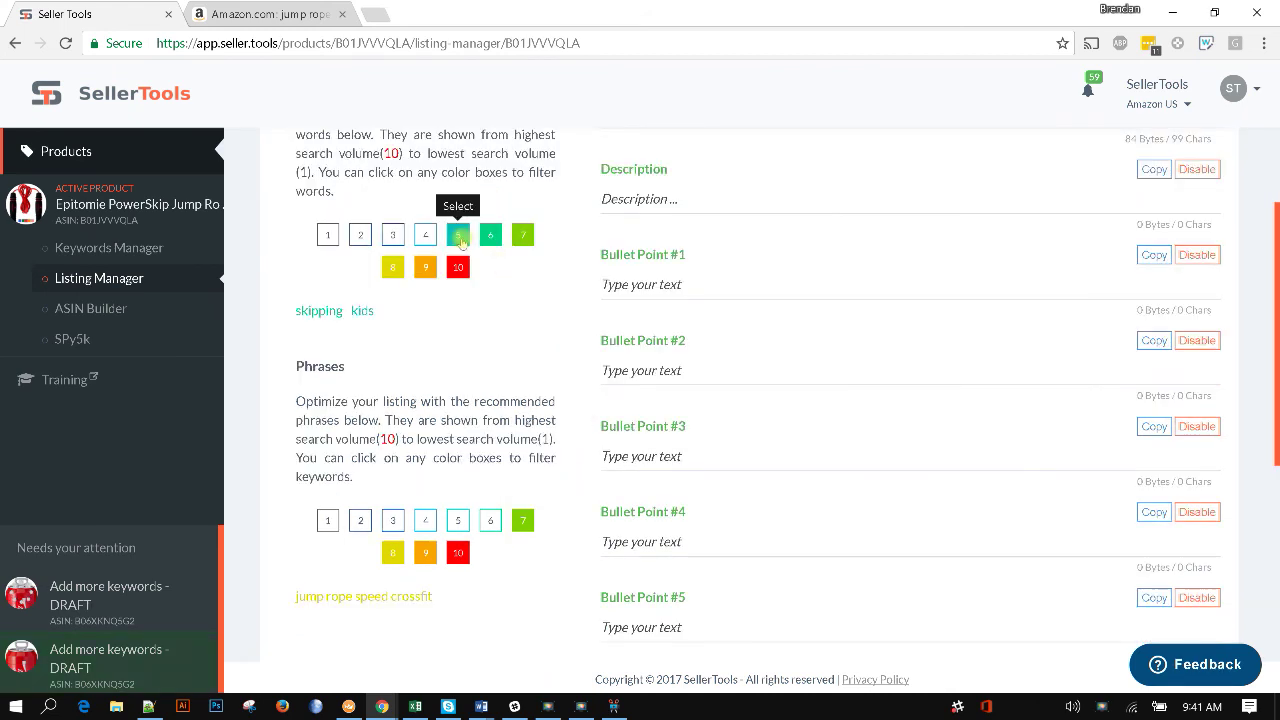
{"action": "left_click", "coordinate": [425, 240]}
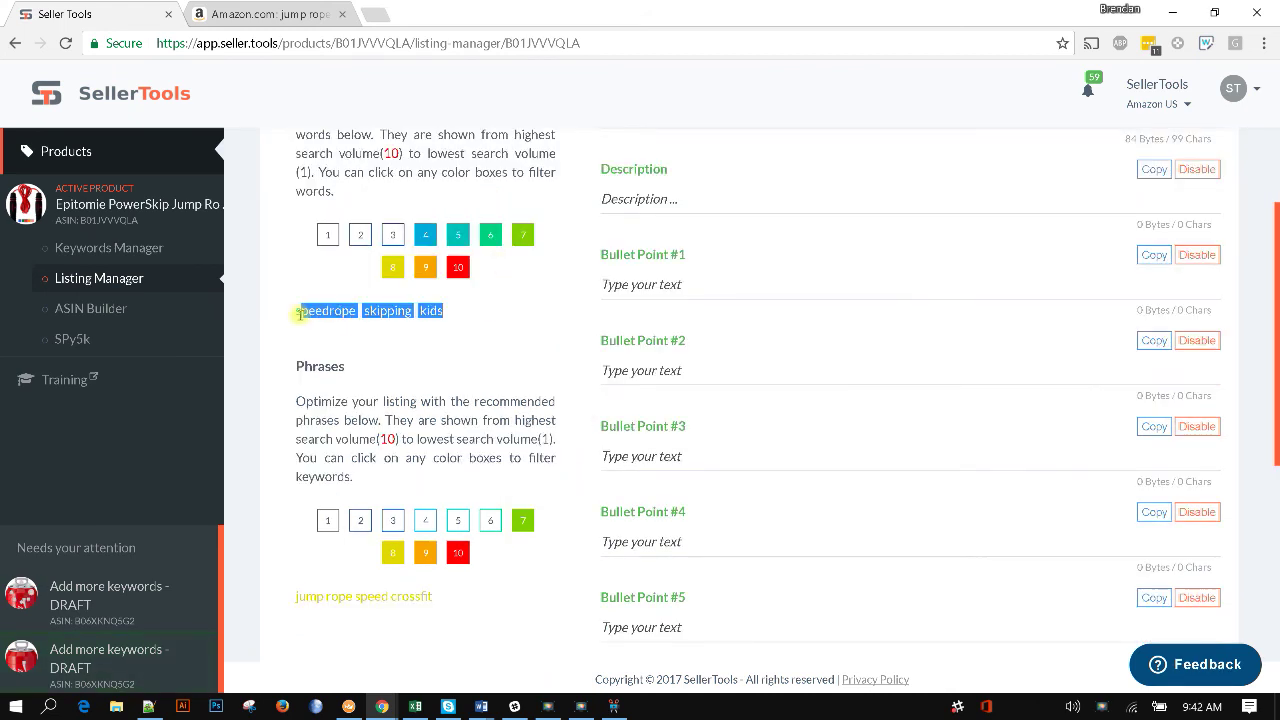
{"action": "left_click", "coordinate": [670, 452]}
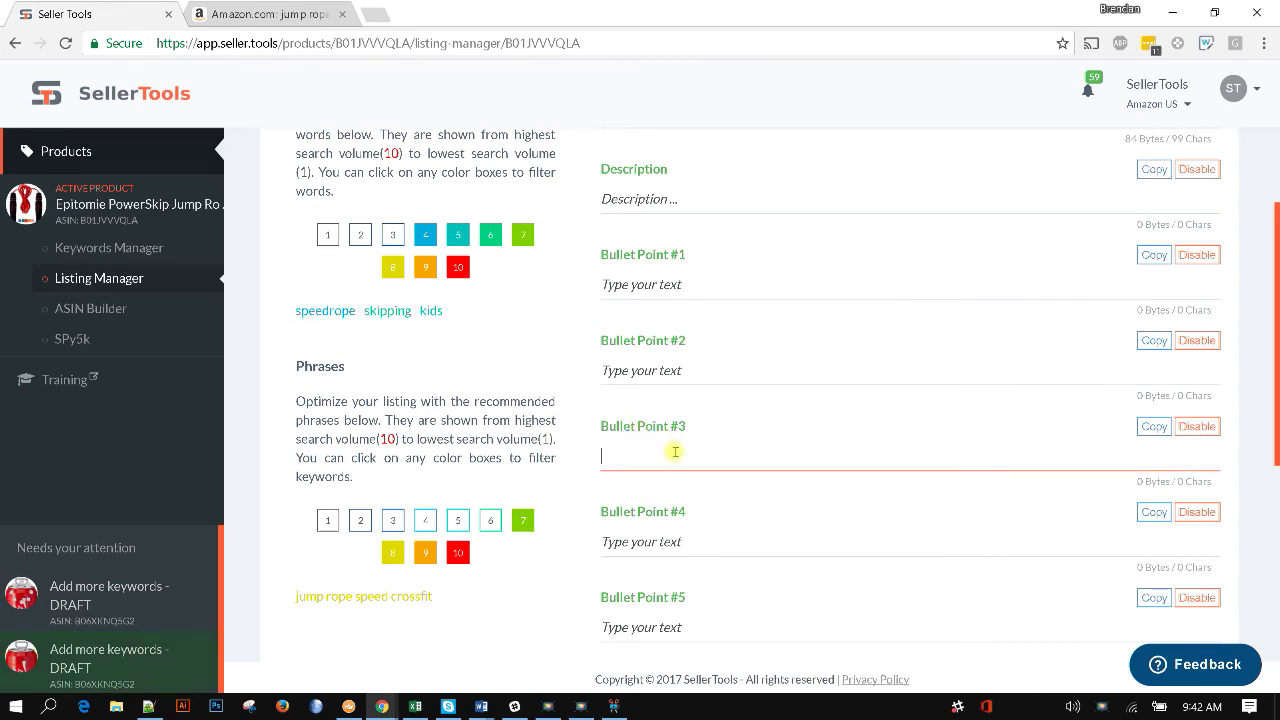
{"action": "type", "text": "speedrope skipping kids"}
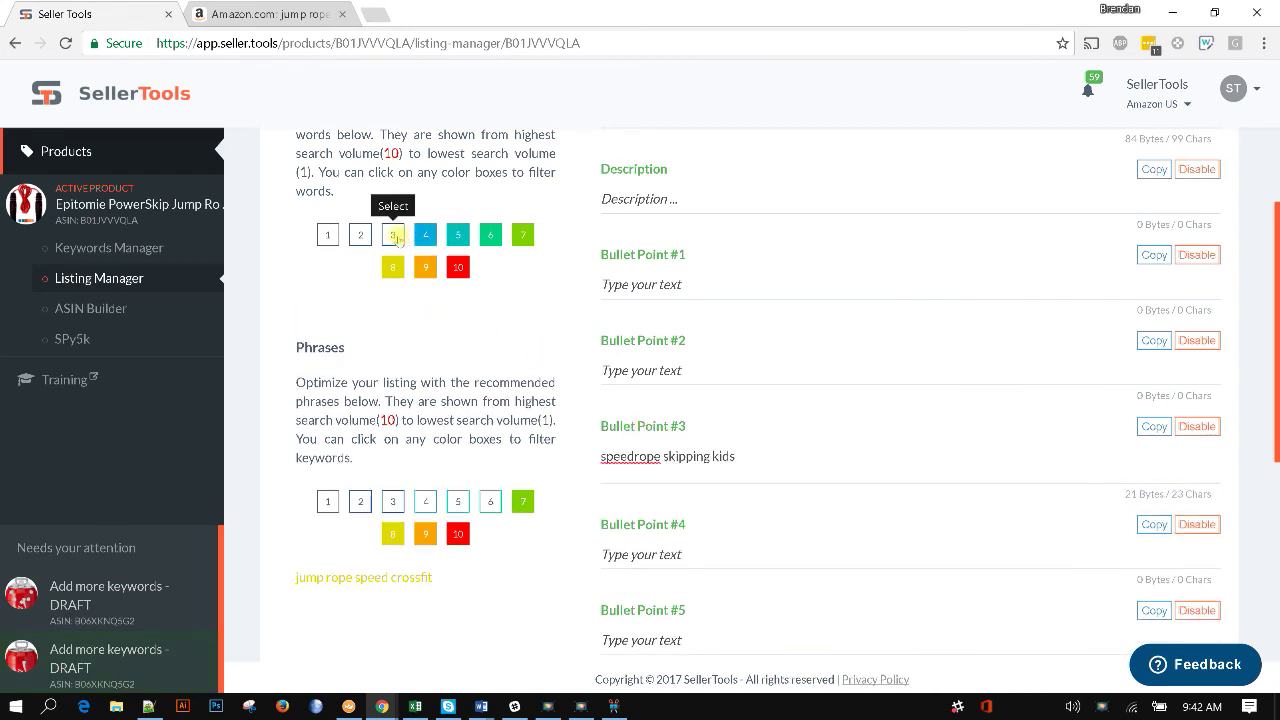
Show more volume tiers and put 'jump rope speed crossfit' into Search Term #1
{"action": "left_click", "coordinate": [392, 236]}
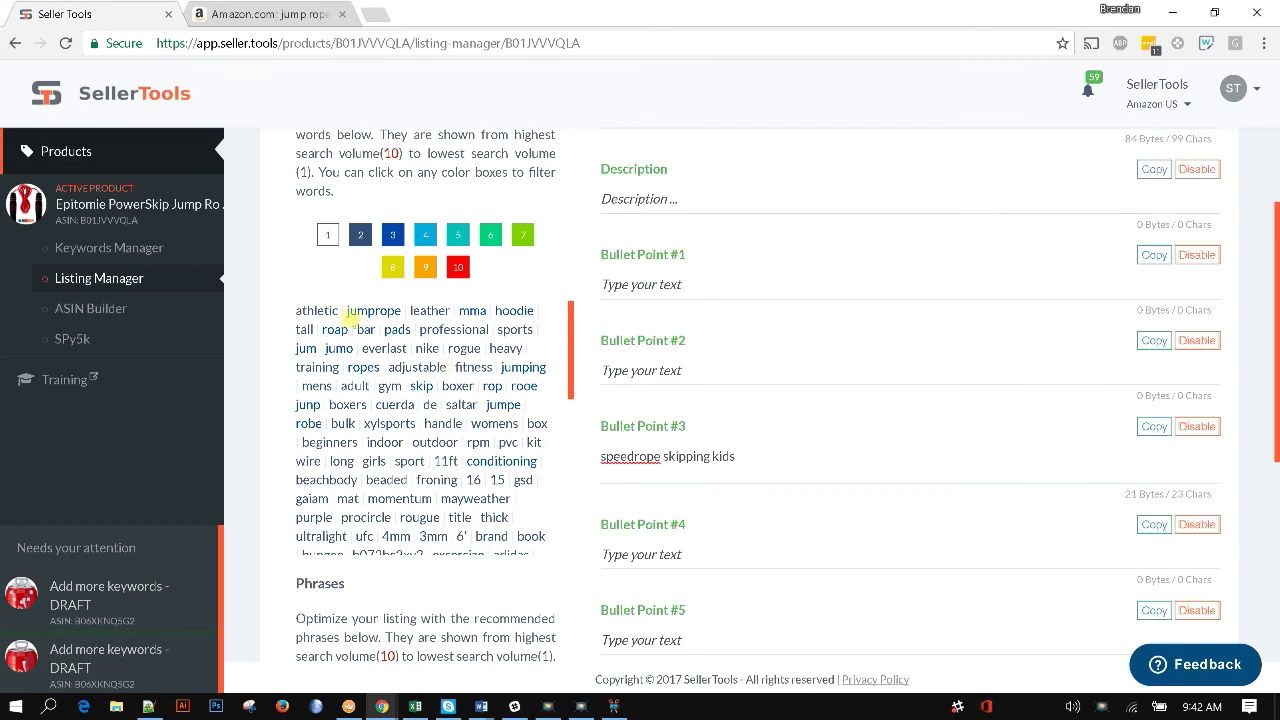
{"action": "left_click_drag", "start_coordinate": [336, 312], "coordinate": [436, 428]}
{"action": "scroll", "coordinate": [440, 425], "scroll_direction": "down", "scroll_amount": 3}
{"action": "scroll", "coordinate": [445, 418], "scroll_direction": "down", "scroll_amount": 3}
{"action": "scroll", "coordinate": [446, 410], "scroll_direction": "down", "scroll_amount": 3}
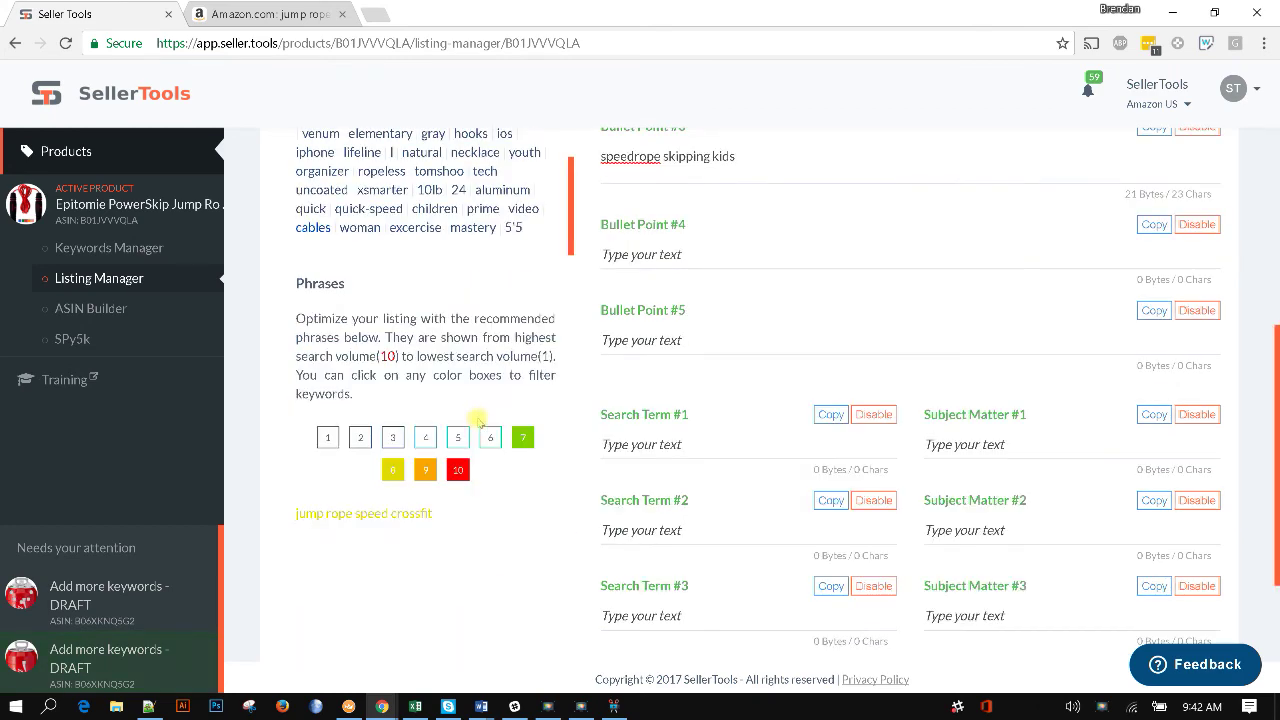
{"action": "left_click_drag", "start_coordinate": [446, 518], "coordinate": [275, 515]}
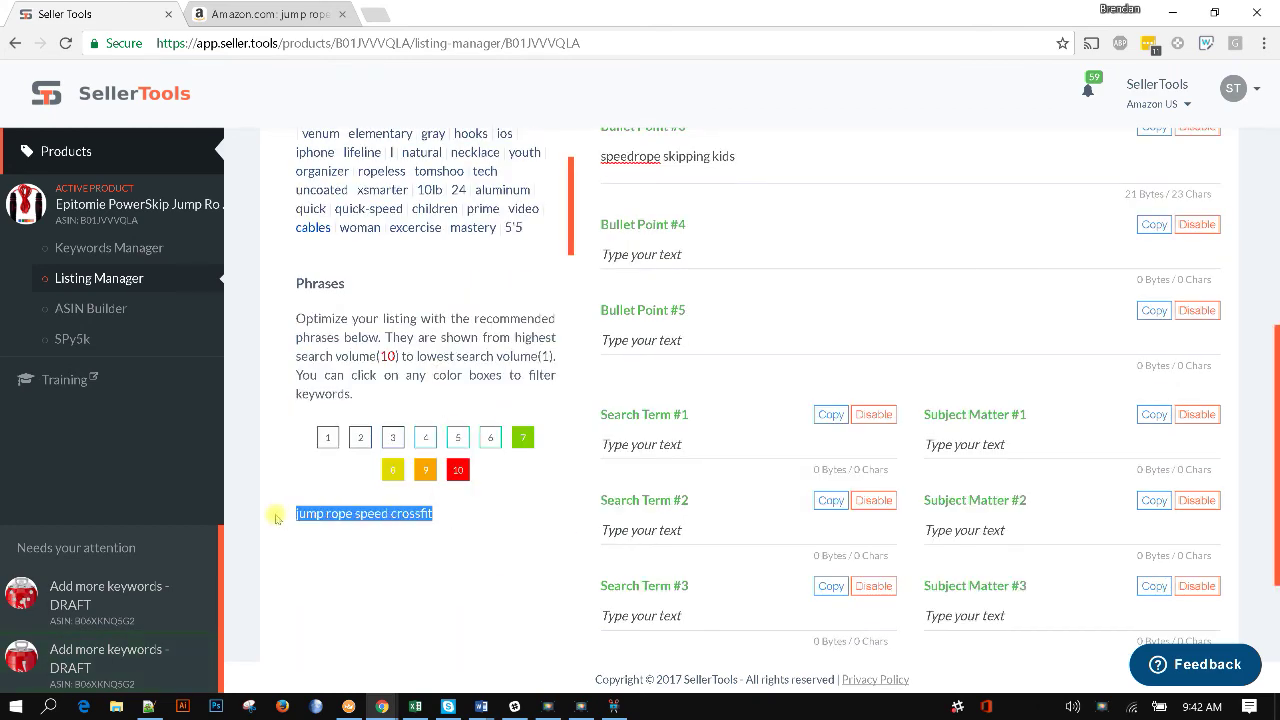
{"action": "left_click", "coordinate": [426, 546]}
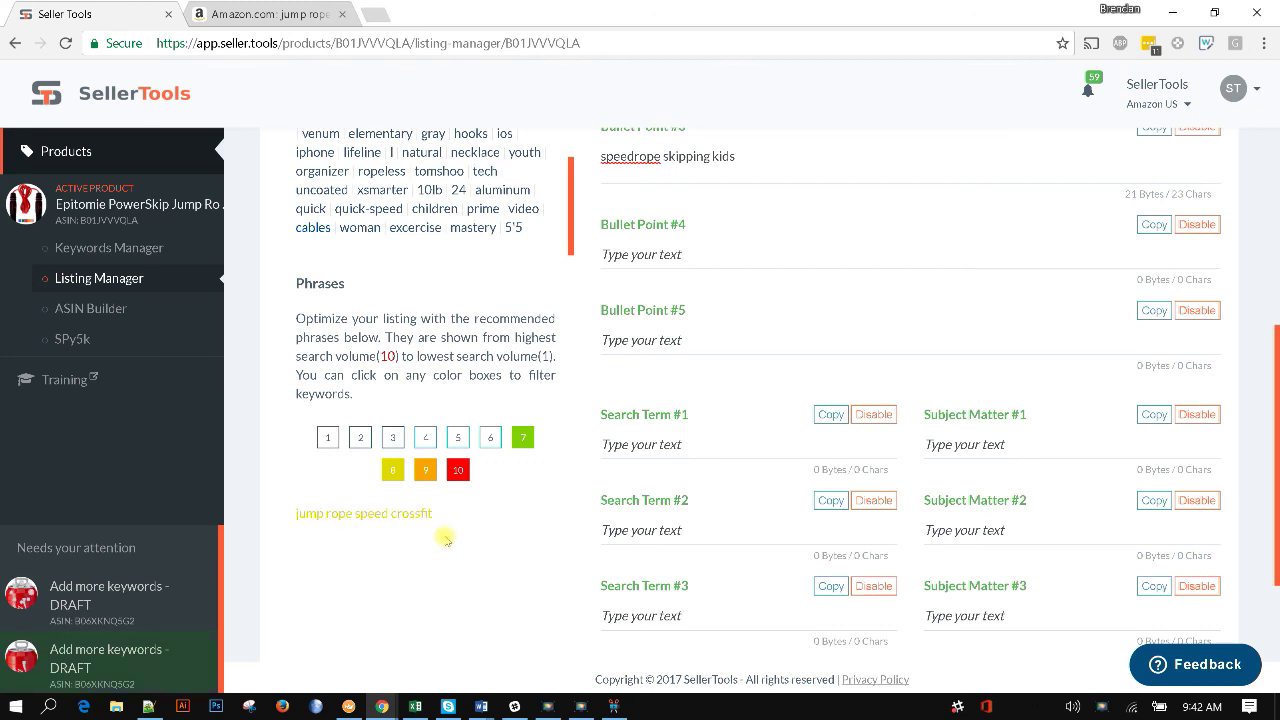
{"action": "left_click", "coordinate": [396, 472]}
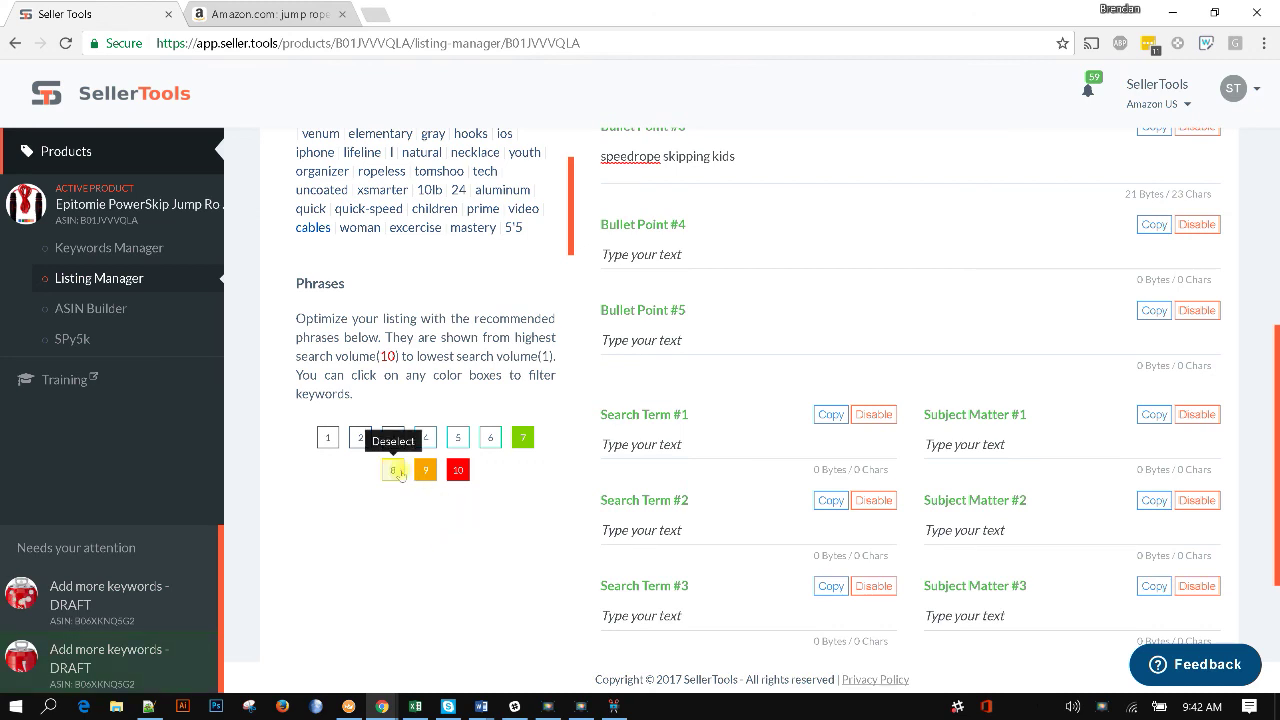
{"action": "left_click", "coordinate": [522, 439]}
{"action": "left_click", "coordinate": [522, 441]}
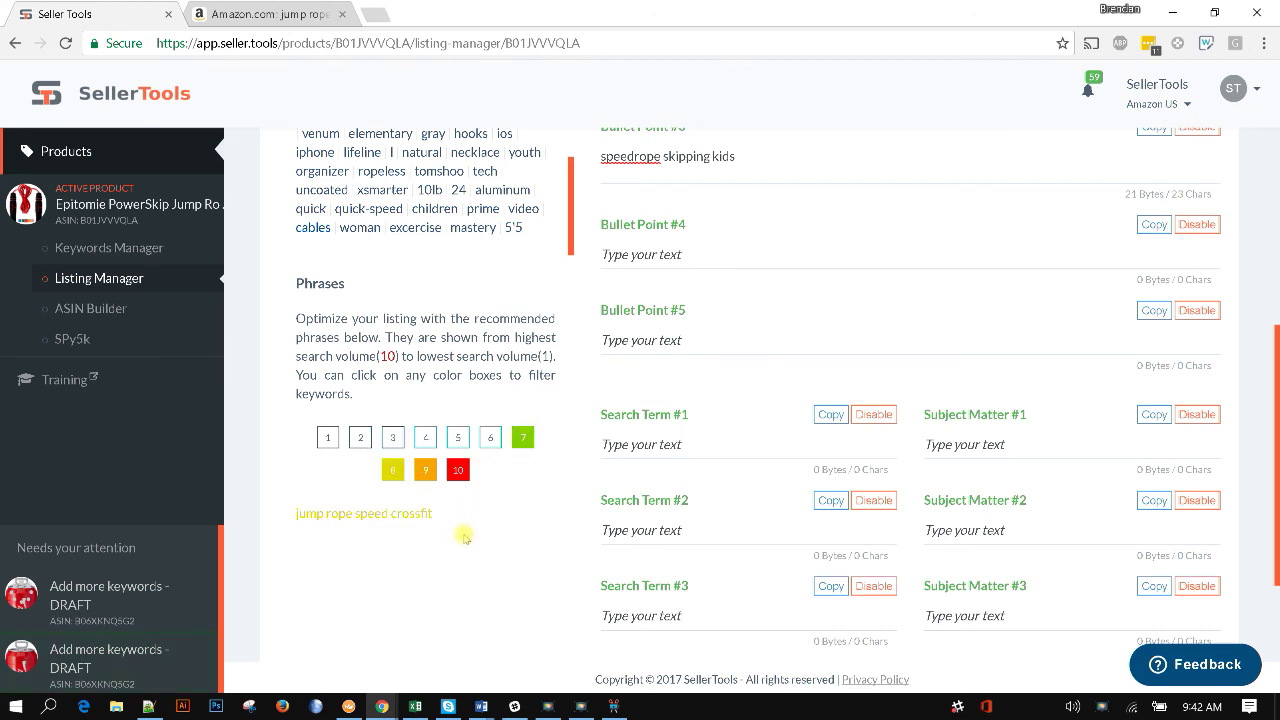
{"action": "left_click_drag", "start_coordinate": [458, 519], "coordinate": [284, 520]}
{"action": "key", "text": "ctrl+c"}
{"action": "left_click", "coordinate": [720, 443]}
{"action": "key", "text": "ctrl+v"}
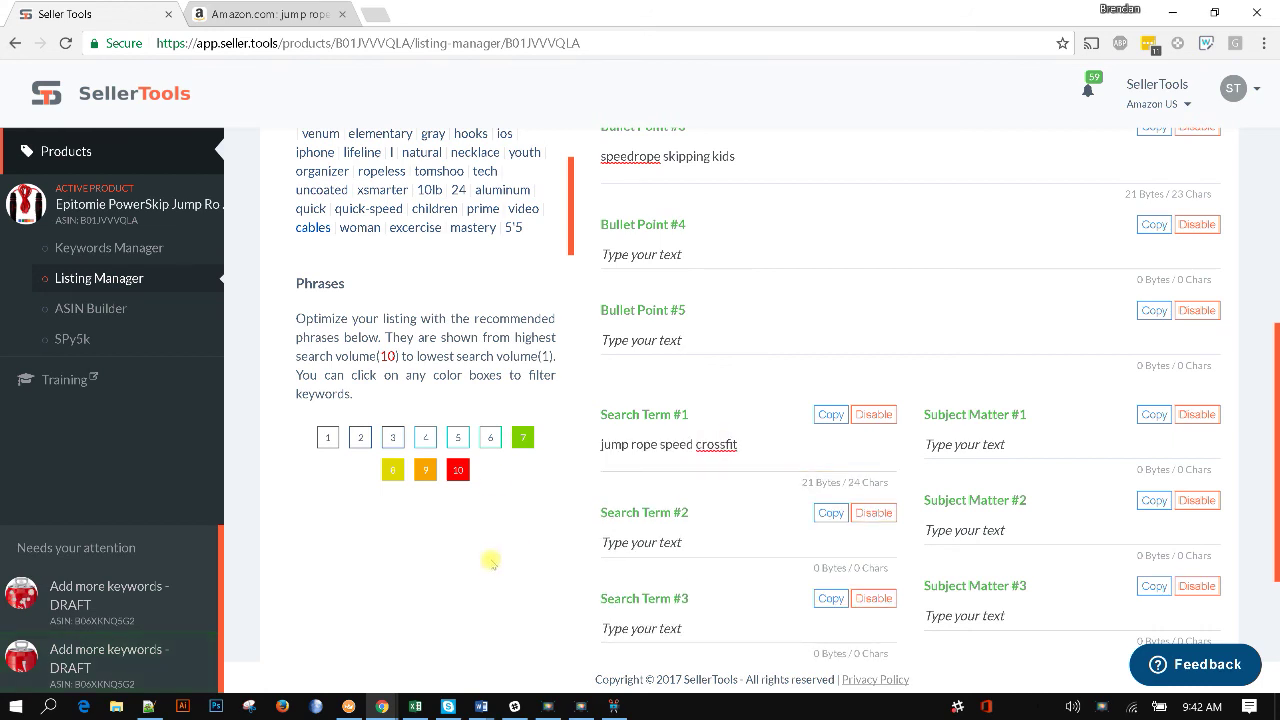
{"action": "scroll", "coordinate": [490, 562], "scroll_direction": "up", "scroll_amount": 5}
Open the Keywords Manager for the Coca Cola CC06 Fridge from the product list
{"action": "scroll", "coordinate": [400, 400], "scroll_direction": "up", "scroll_amount": 5}
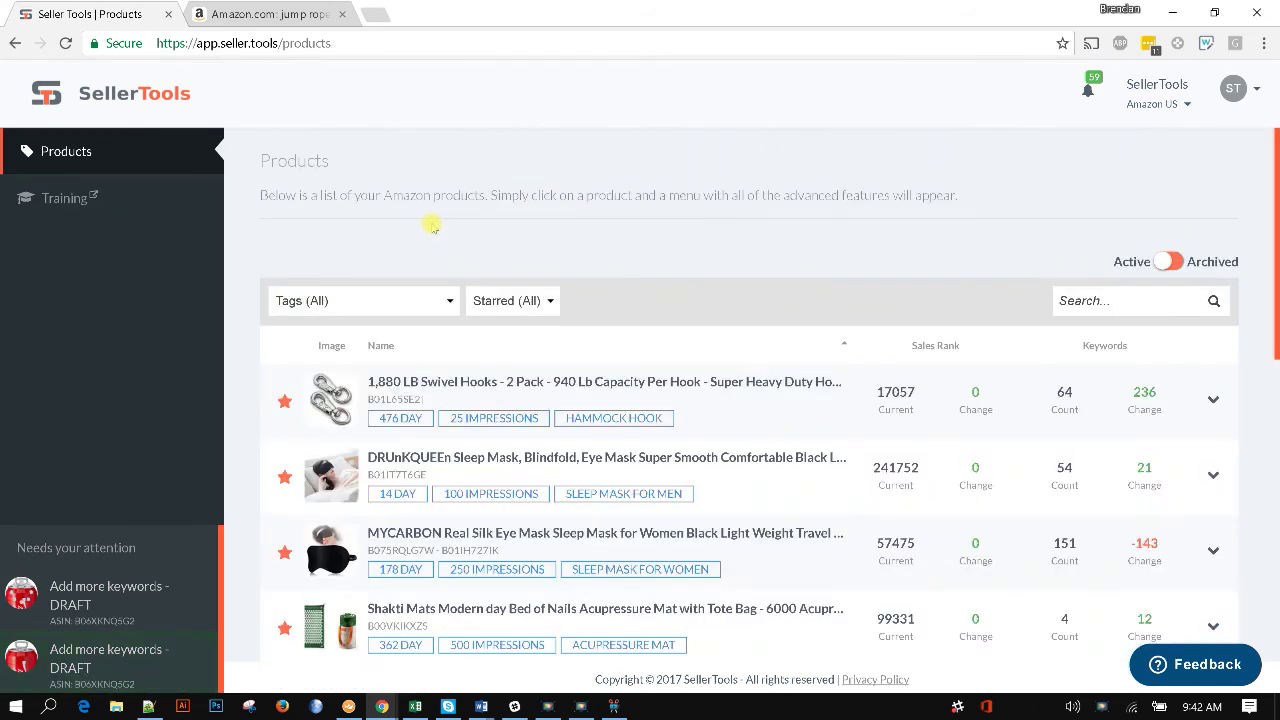
{"action": "scroll", "coordinate": [432, 226], "scroll_direction": "down", "scroll_amount": 4}
{"action": "scroll", "coordinate": [432, 228], "scroll_direction": "down", "scroll_amount": 4}
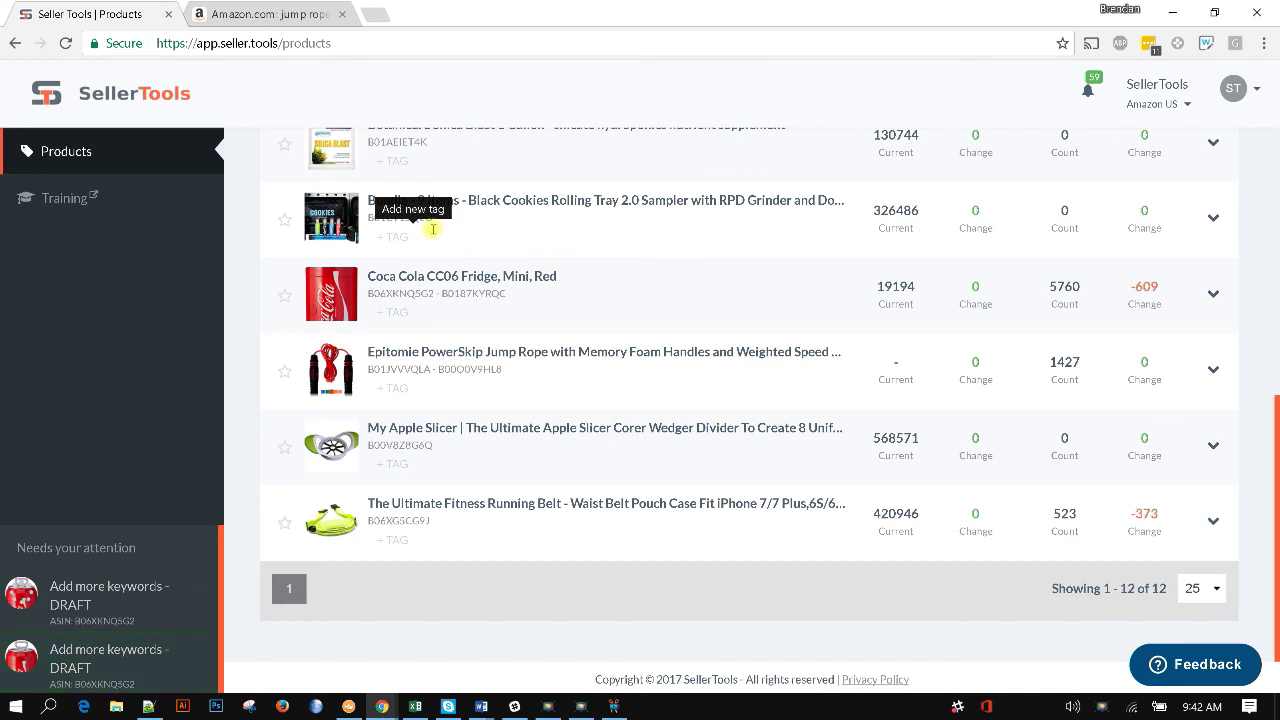
{"action": "left_click", "coordinate": [524, 278]}
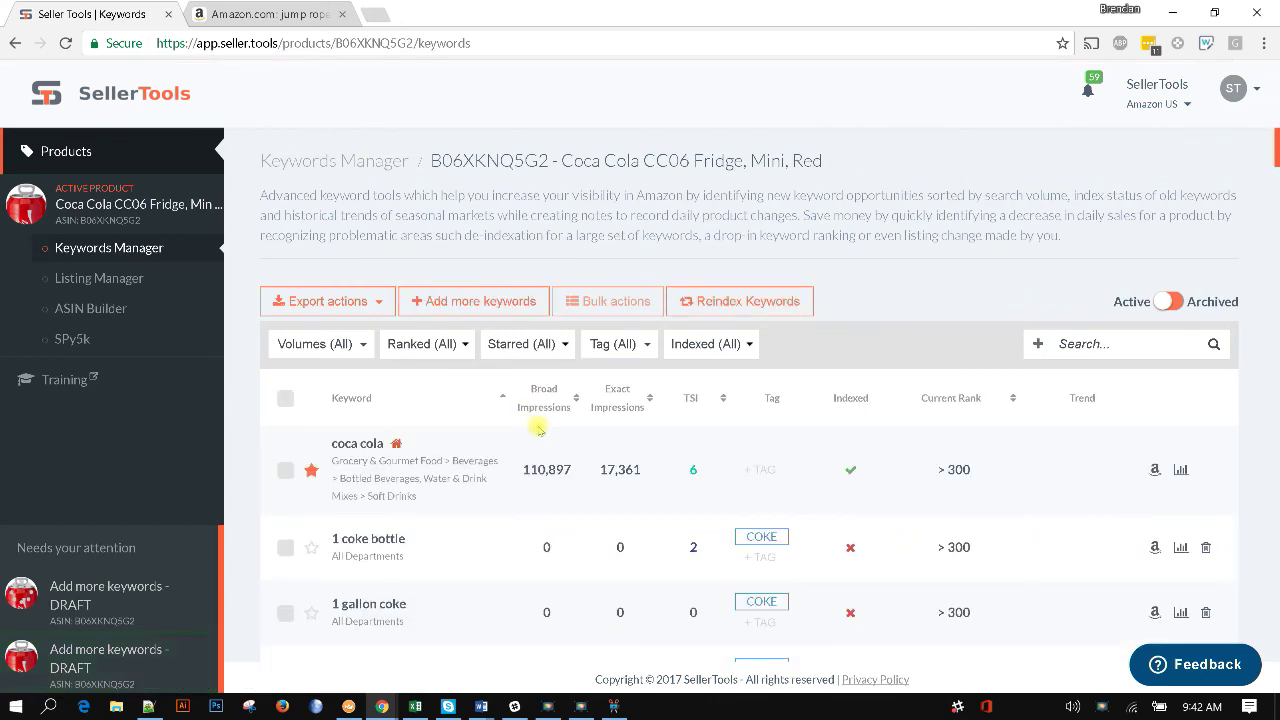
Expand the coca cola master keyword to show its notes and trend chart
{"action": "scroll", "coordinate": [545, 430], "scroll_direction": "down", "scroll_amount": 3}
{"action": "scroll", "coordinate": [466, 300], "scroll_direction": "up", "scroll_amount": 3}
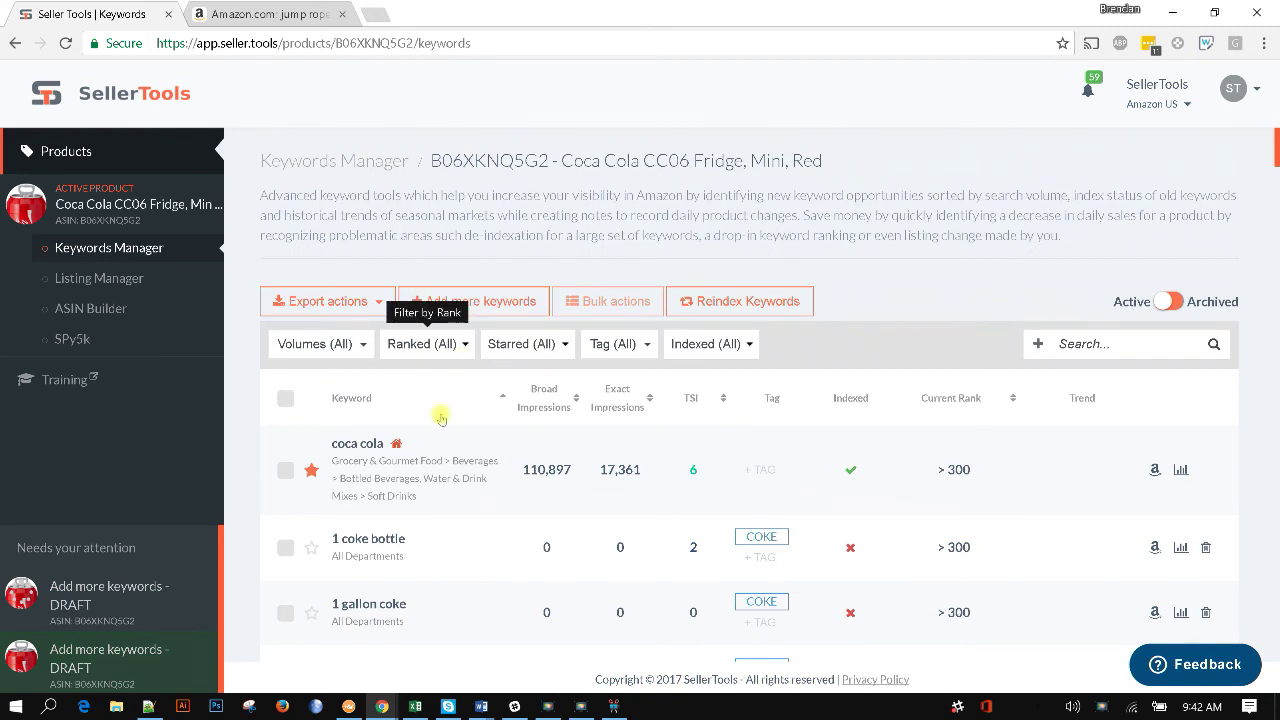
{"action": "left_click", "coordinate": [399, 447]}
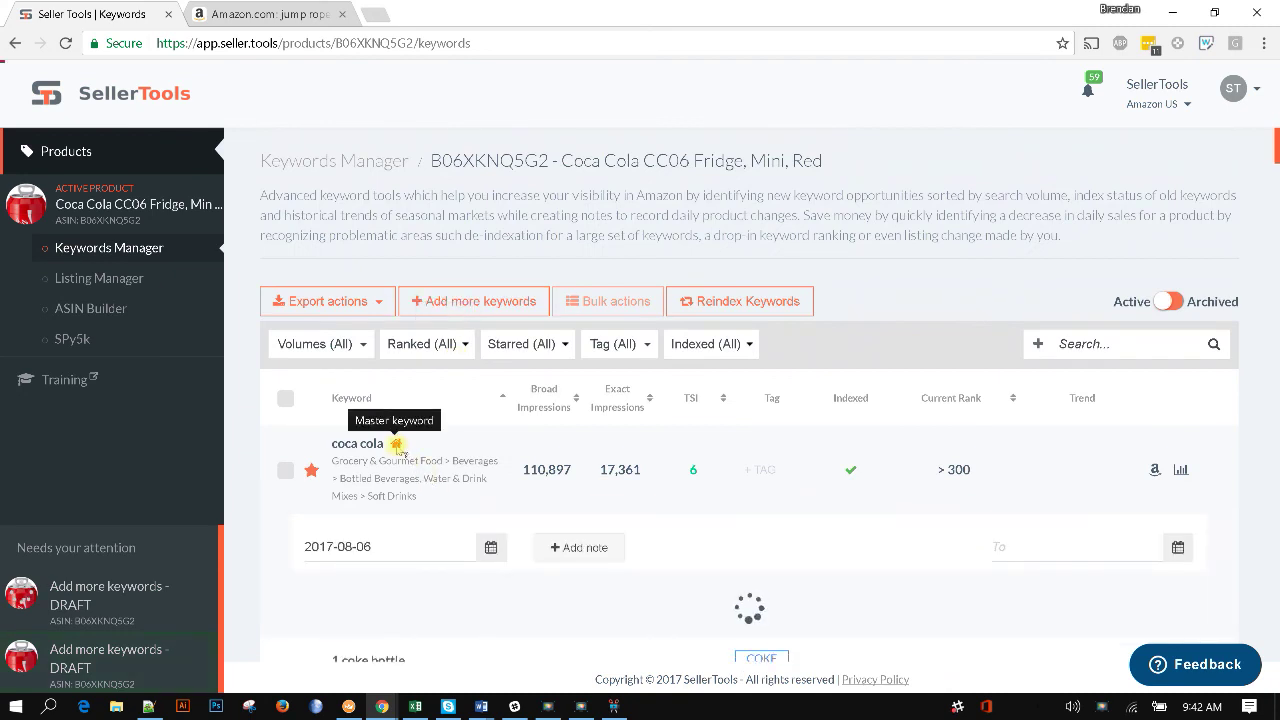
{"action": "scroll", "coordinate": [414, 437], "scroll_direction": "down", "scroll_amount": 5}
{"action": "scroll", "coordinate": [414, 437], "scroll_direction": "down", "scroll_amount": 3}
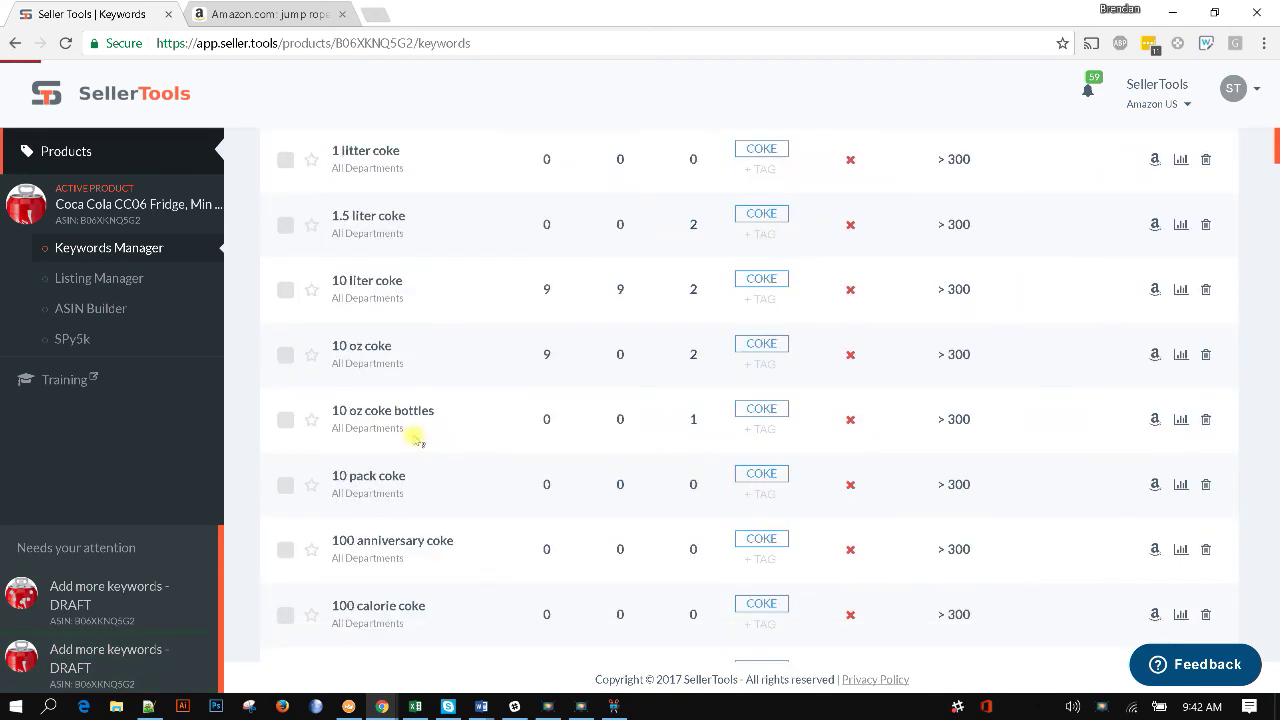
{"action": "scroll", "coordinate": [457, 417], "scroll_direction": "up", "scroll_amount": 10}
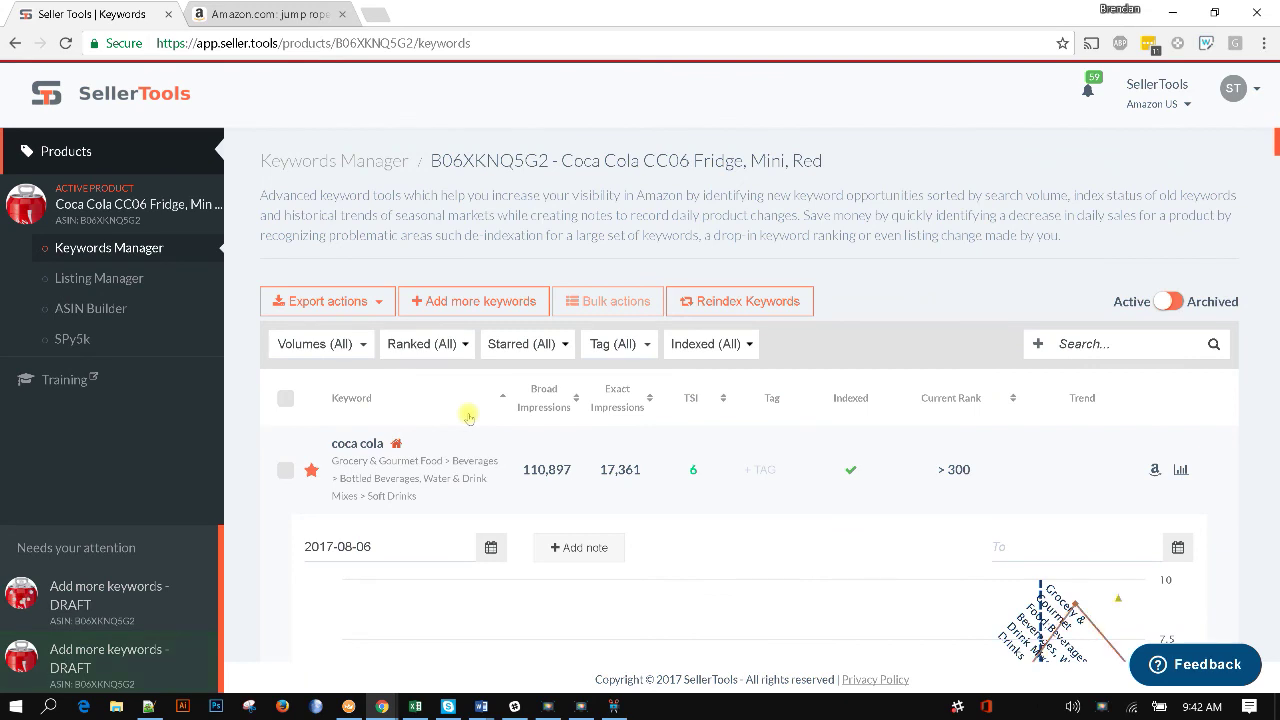